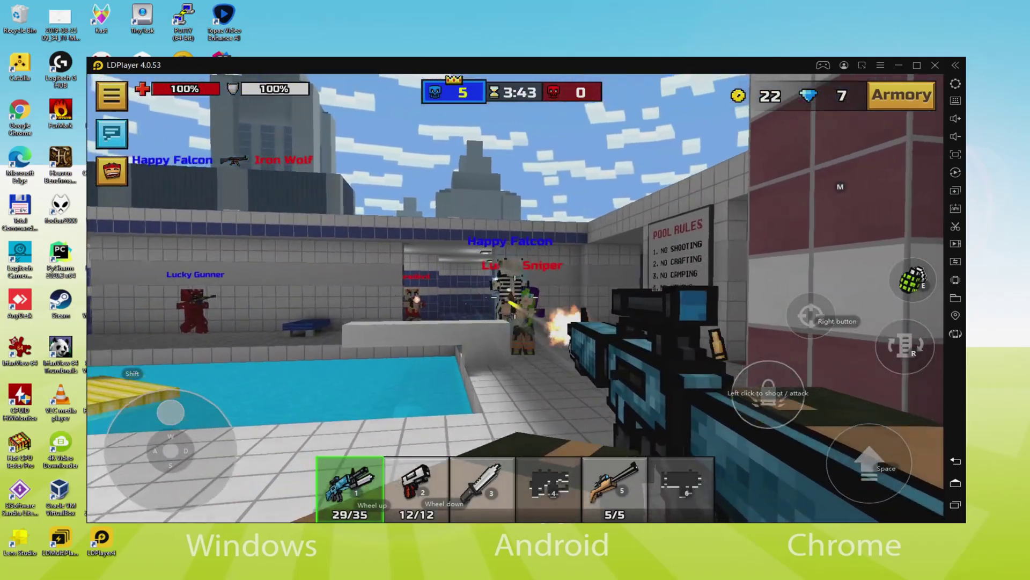
- Advance past the pool into the tiled locker room corridor while firing the rifle at the enemies
key("w")
left_click(515, 297)
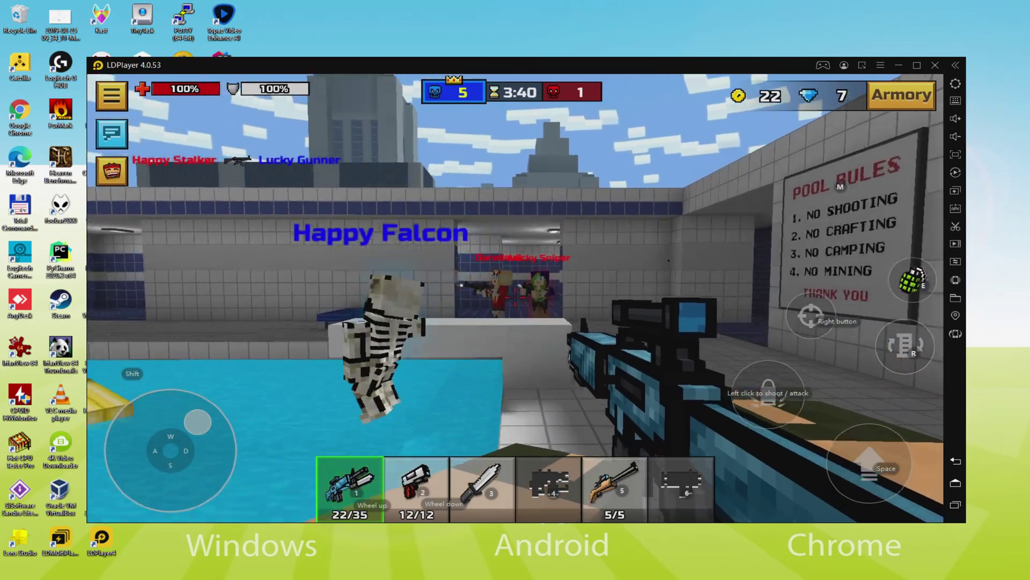
key("w")
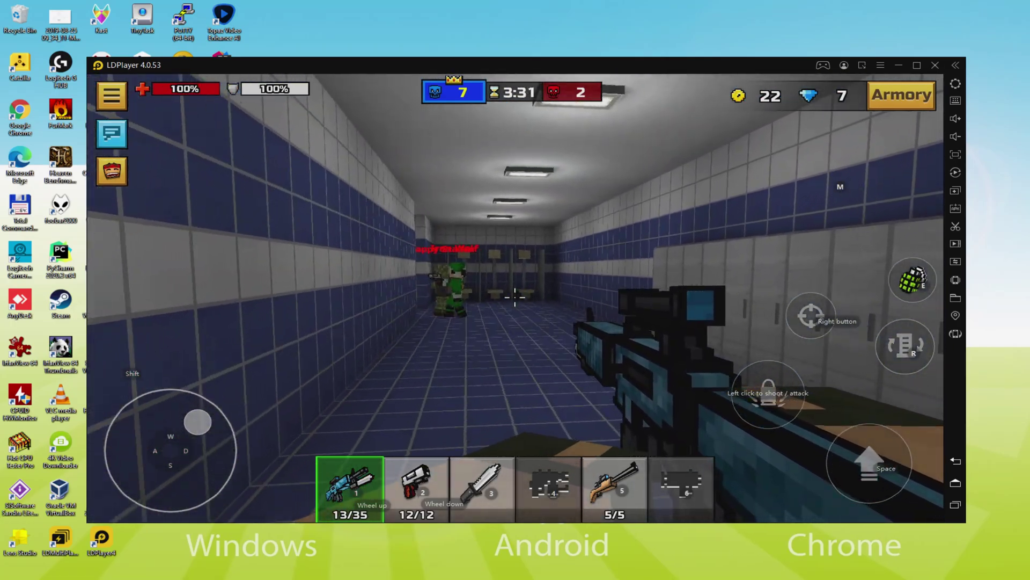
- Shoot the enemies in the corridor with the scoped rifle and dodge sideways and backward while it reloads
right_click(515, 297)
left_click(514, 297)
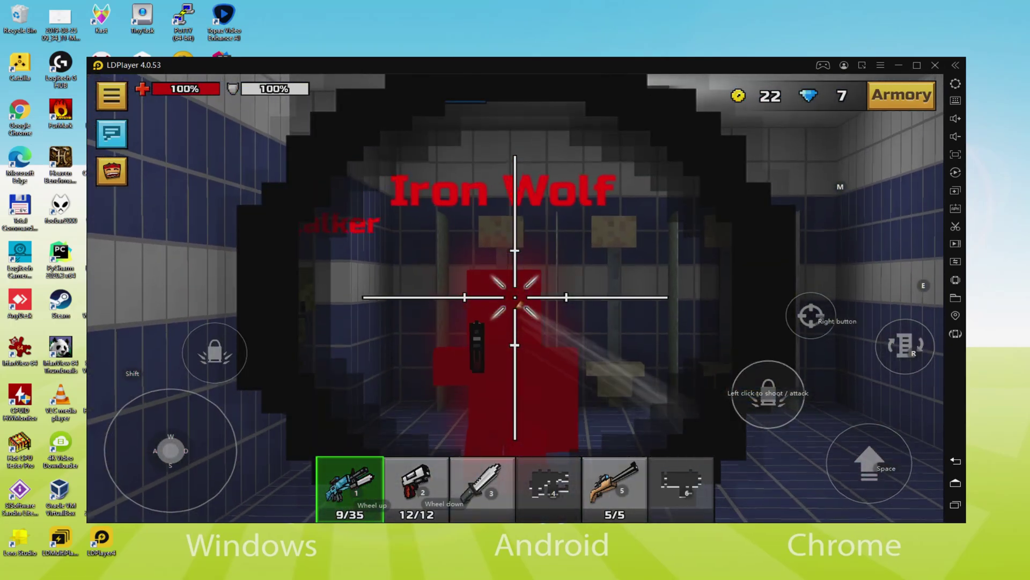
right_click(514, 297)
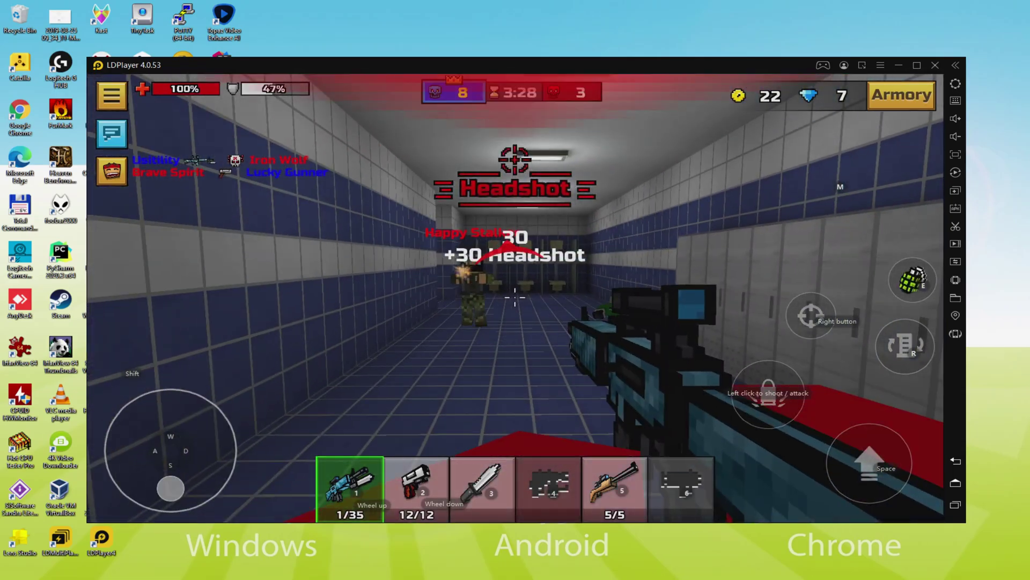
left_click(515, 297)
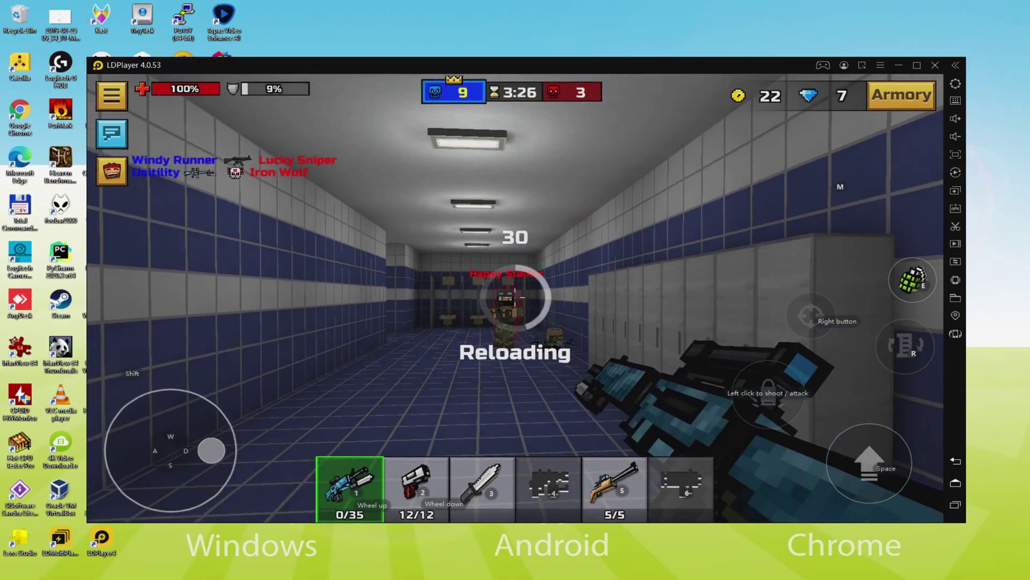
key("d")
key("s")
key("a")
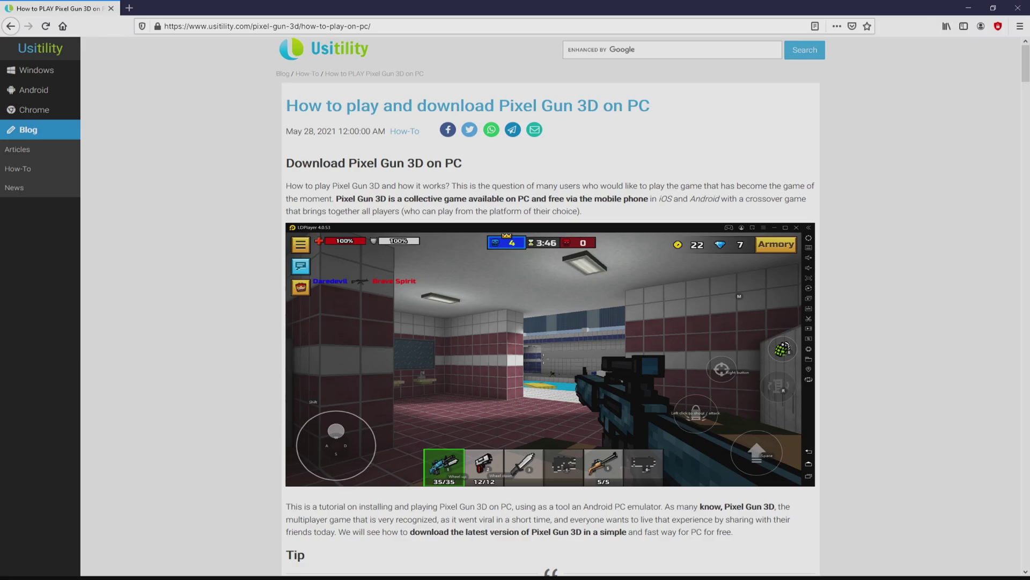
- Review the Pixel Gun 3D guide and the LDPlayer website, and download the LDPlayer Android 7.1 version
scroll(550, 306, "down", 3)
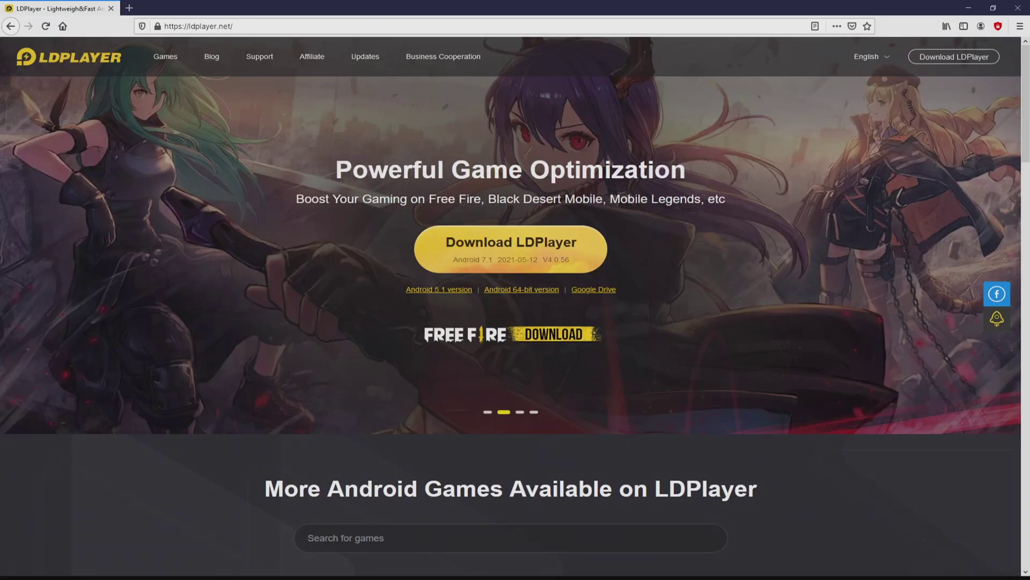
scroll(515, 306, "down", 4)
scroll(515, 306, "down", 15)
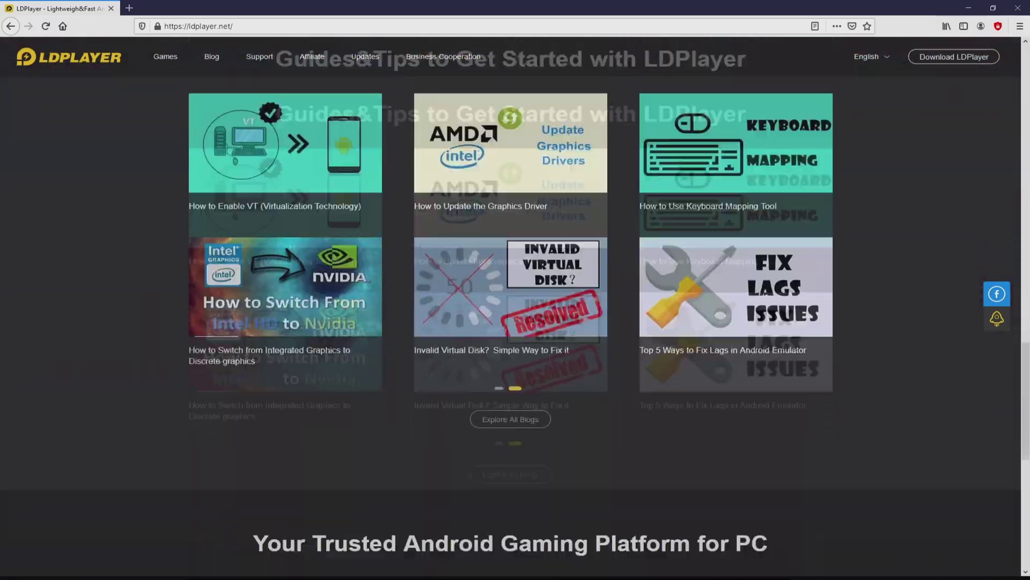
scroll(515, 306, "up", 9)
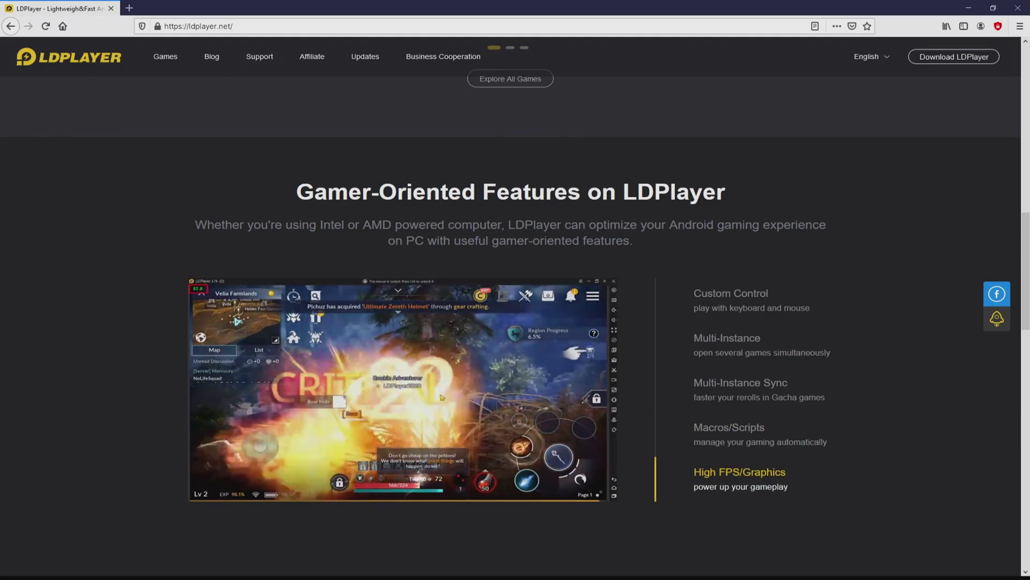
scroll(511, 306, "up", 11)
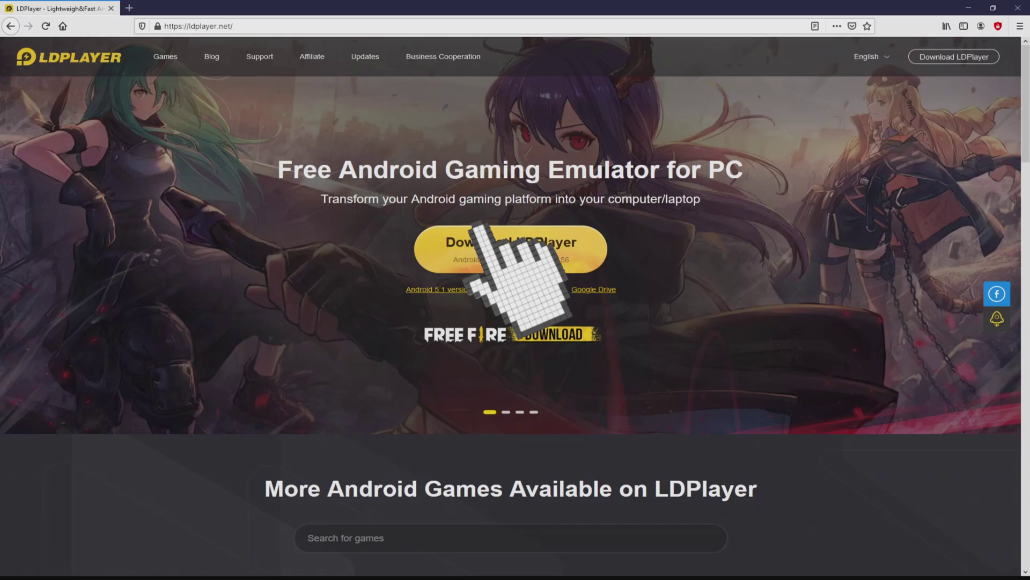
left_click(478, 231)
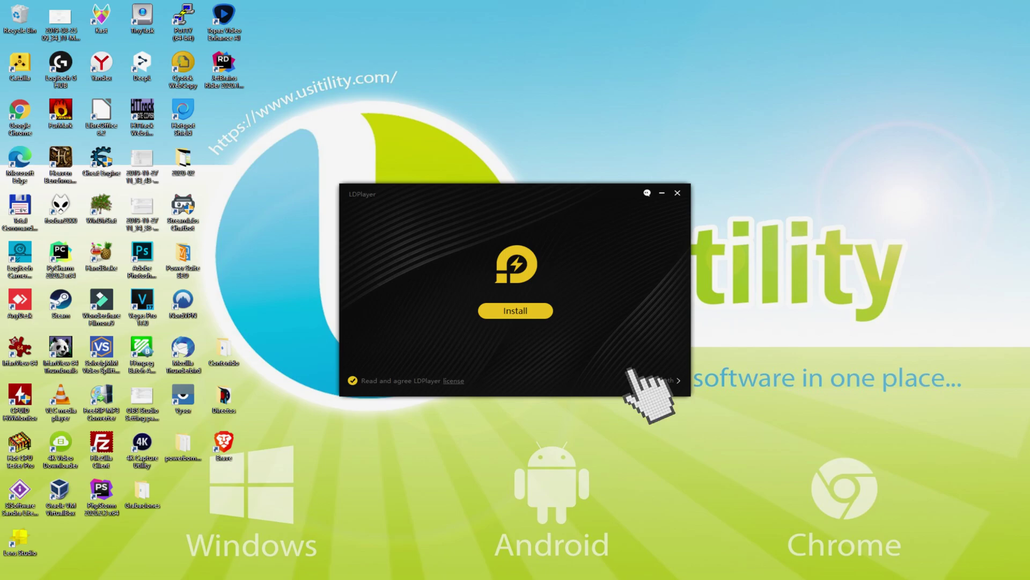
- Check the setup path in the LDPlayer installer and begin the installation with the default folder
left_click(652, 378)
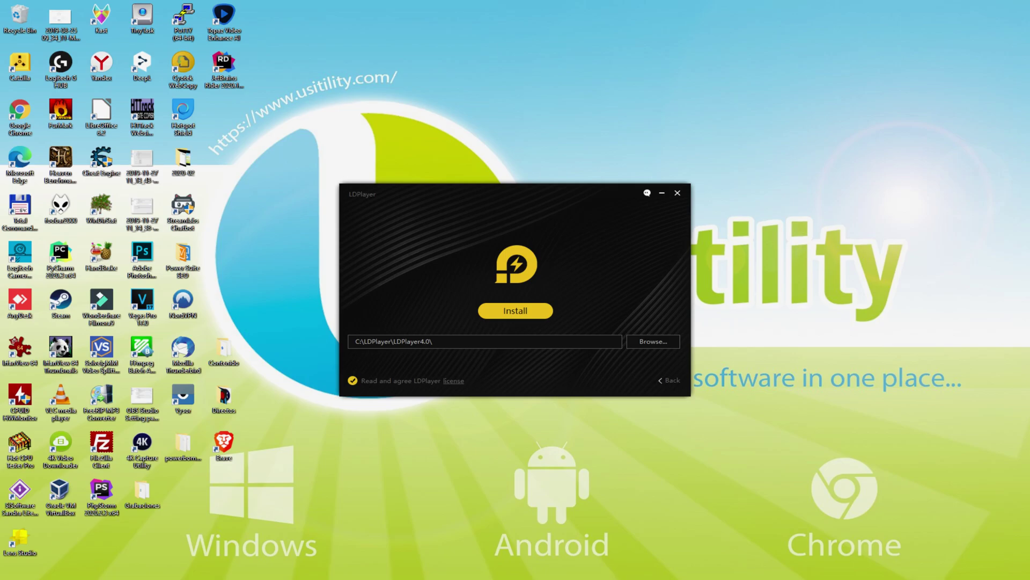
left_click(665, 380)
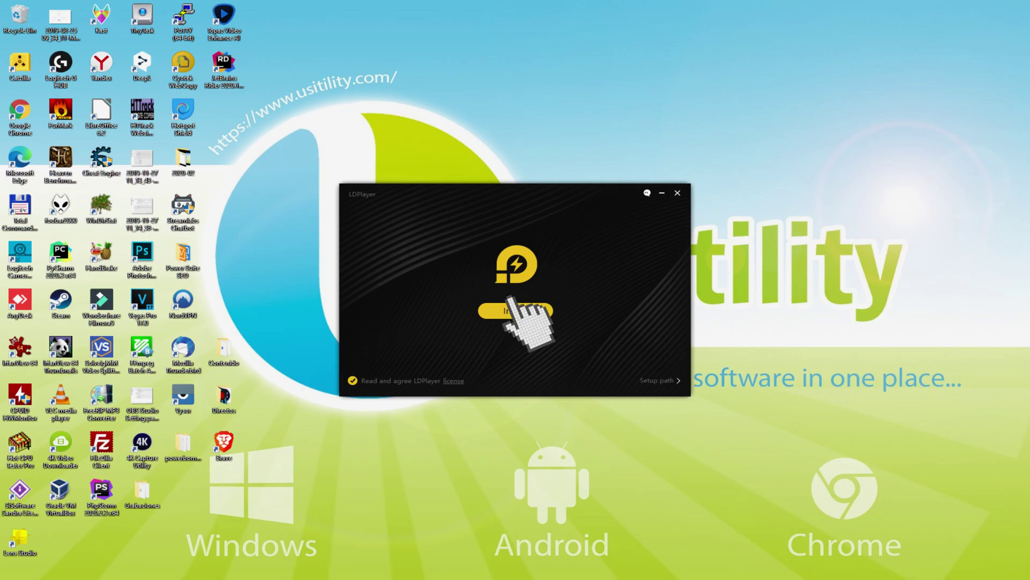
left_click(515, 311)
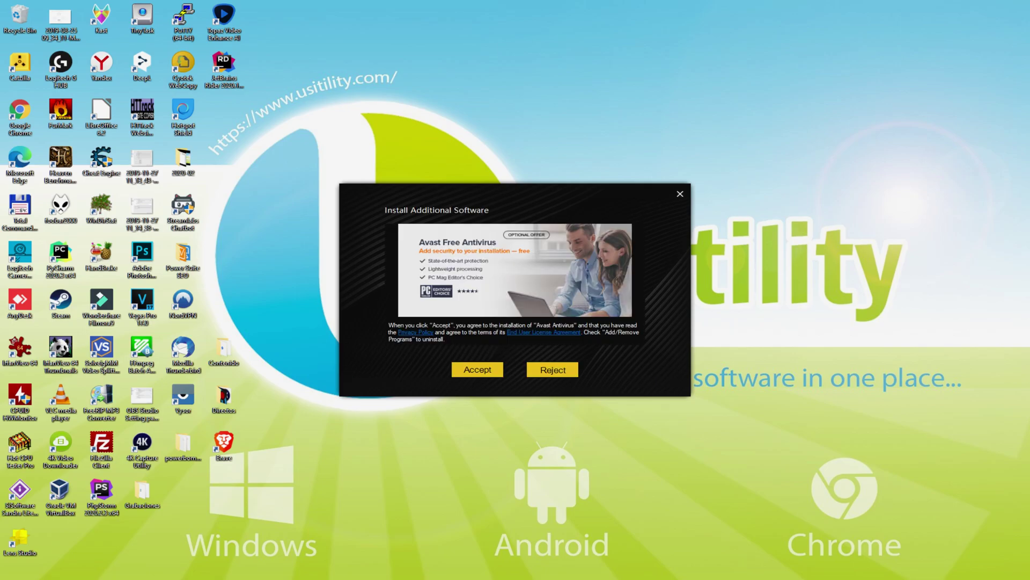
- Reject the Avast Free Antivirus and McAfee WebAdvisor offers and launch the emulator once it is installed
left_click(552, 370)
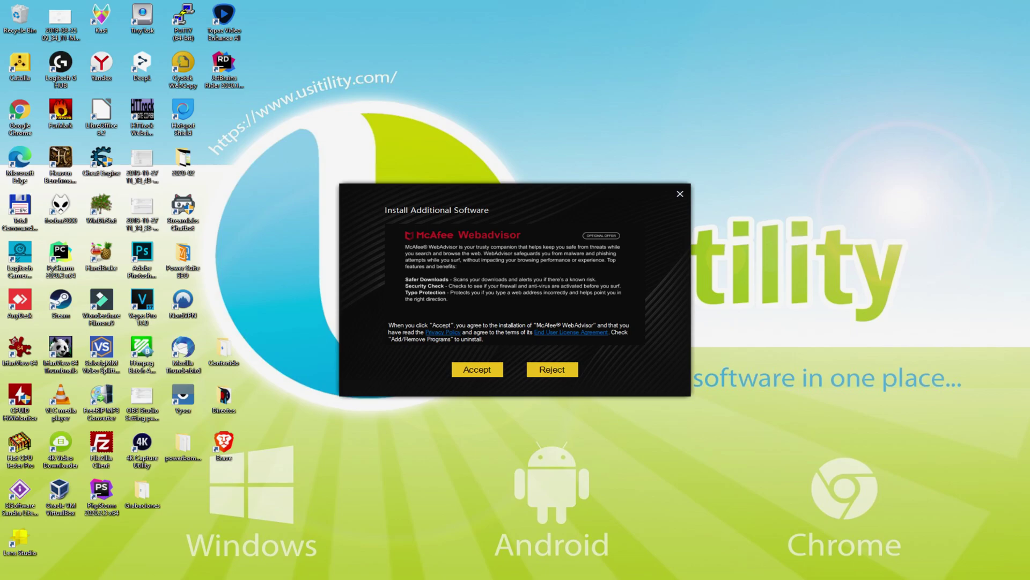
left_click(552, 370)
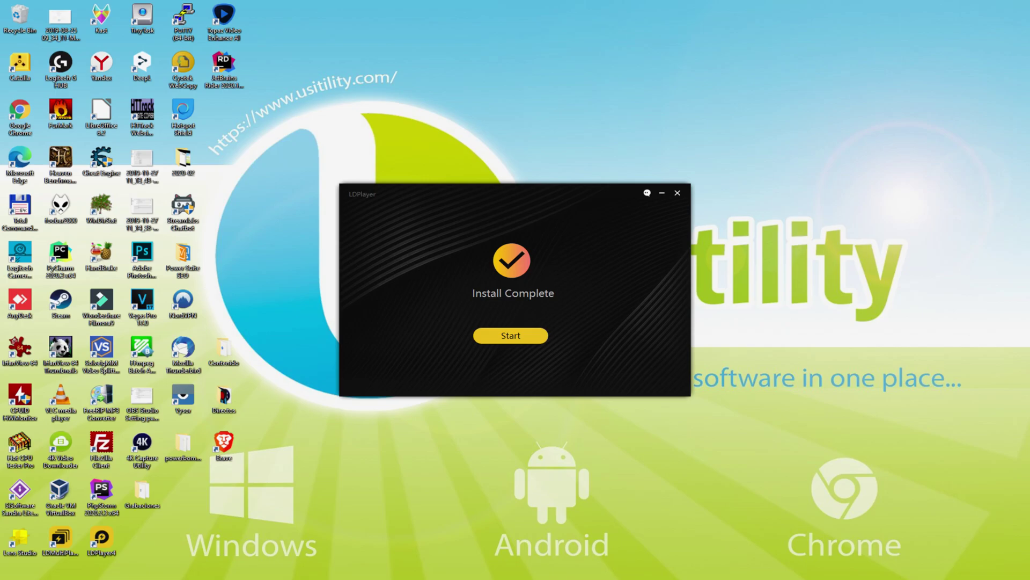
left_click(511, 335)
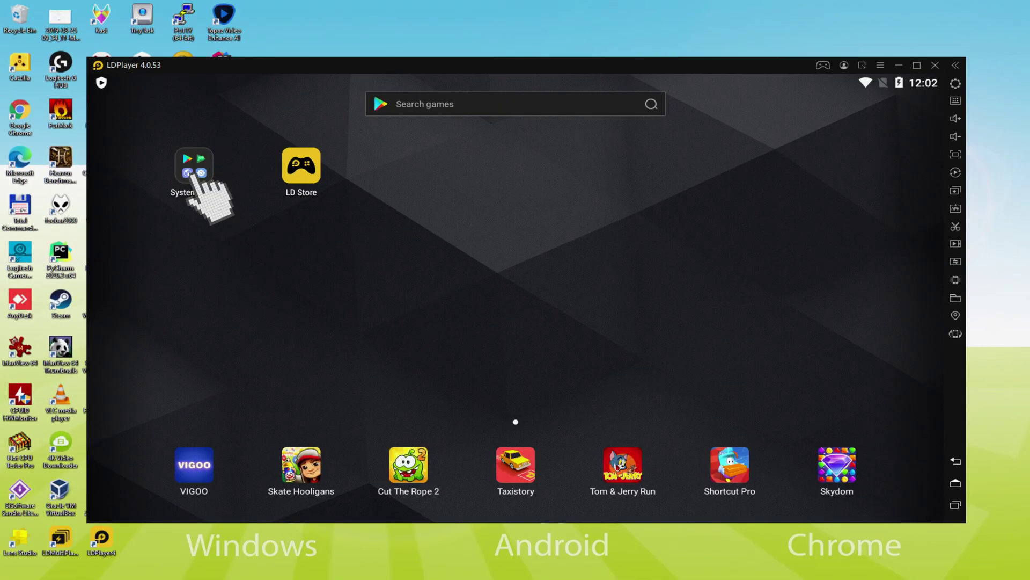
- Open the Play Store from System Apps and agree to Google's terms, accepting the services with Google Drive backup off
left_click(330, 144)
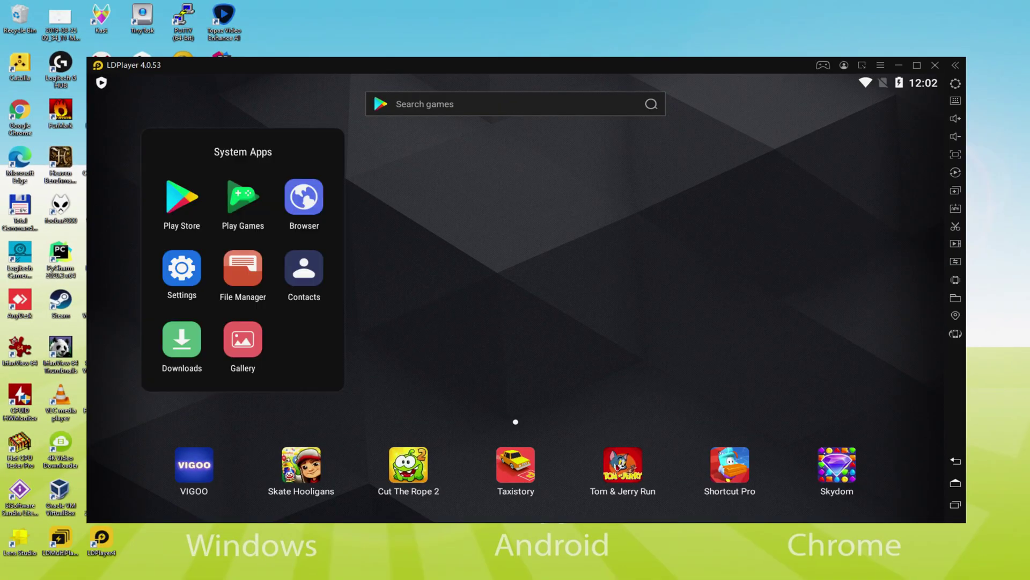
left_click(182, 197)
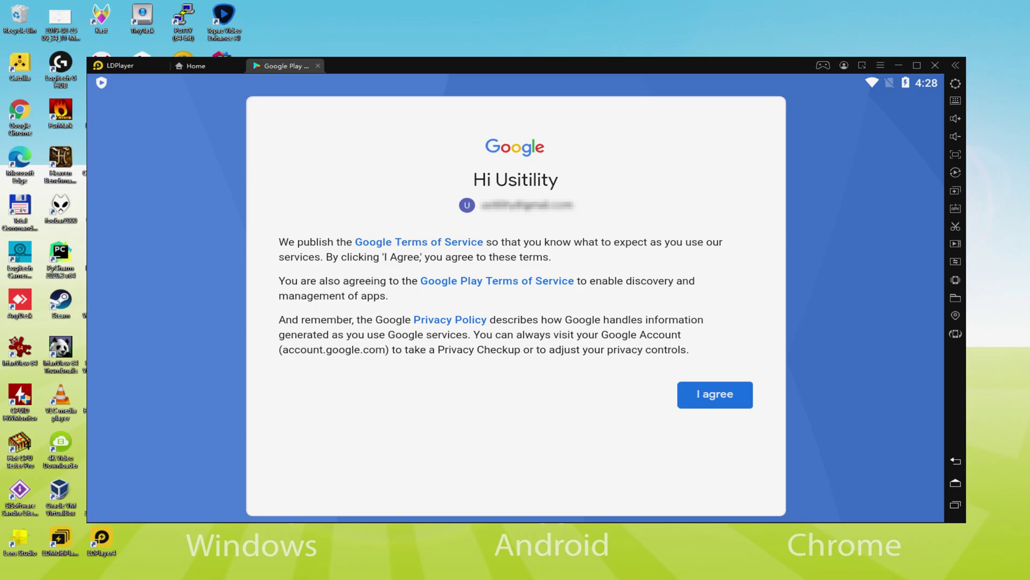
left_click(715, 394)
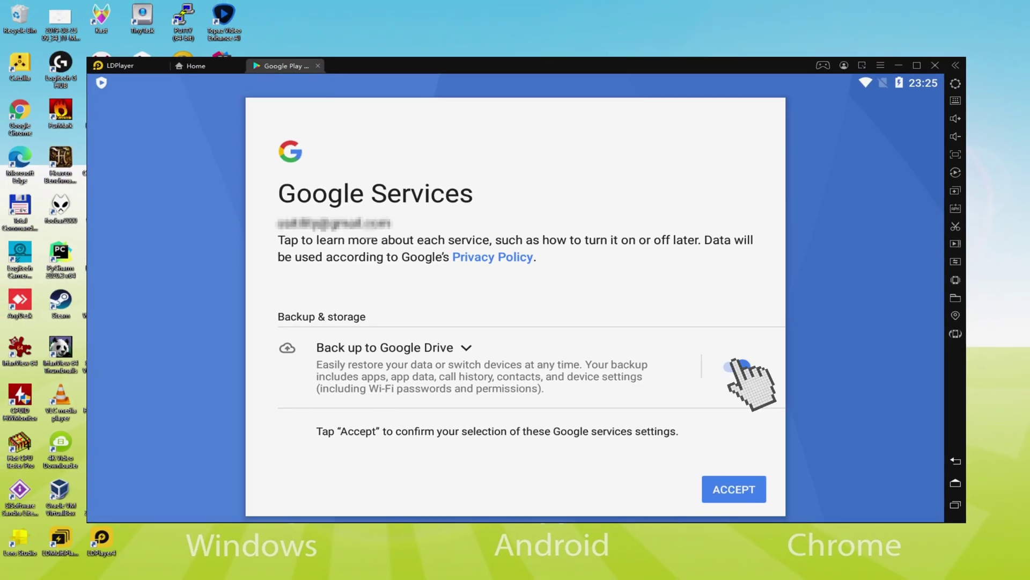
left_click(738, 367)
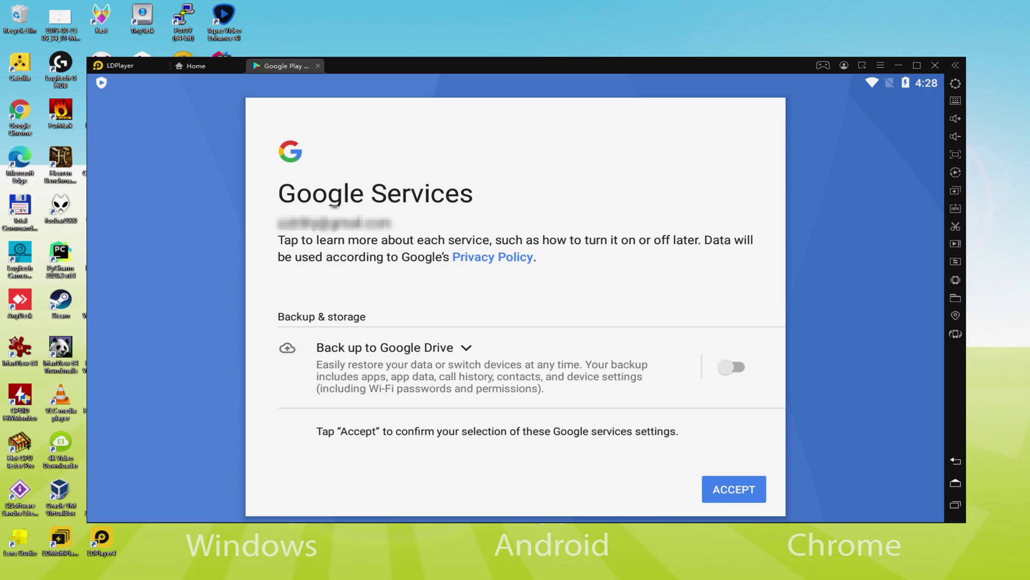
left_click(734, 489)
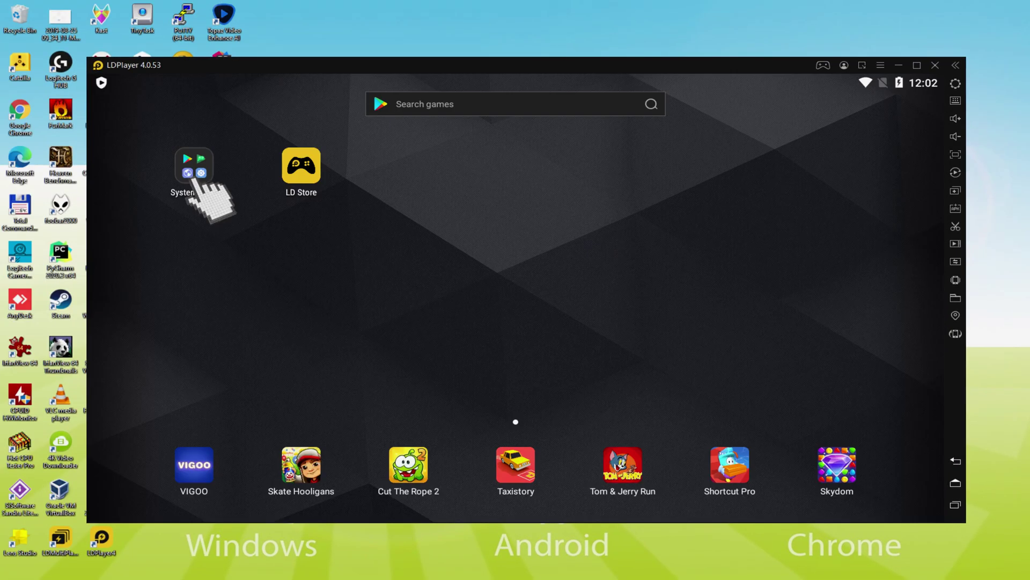
- Search the Play Store for Pixel Gun 3D and install Pixel Gun 3D: FPS Shooter & Battle Royale
left_click(196, 177)
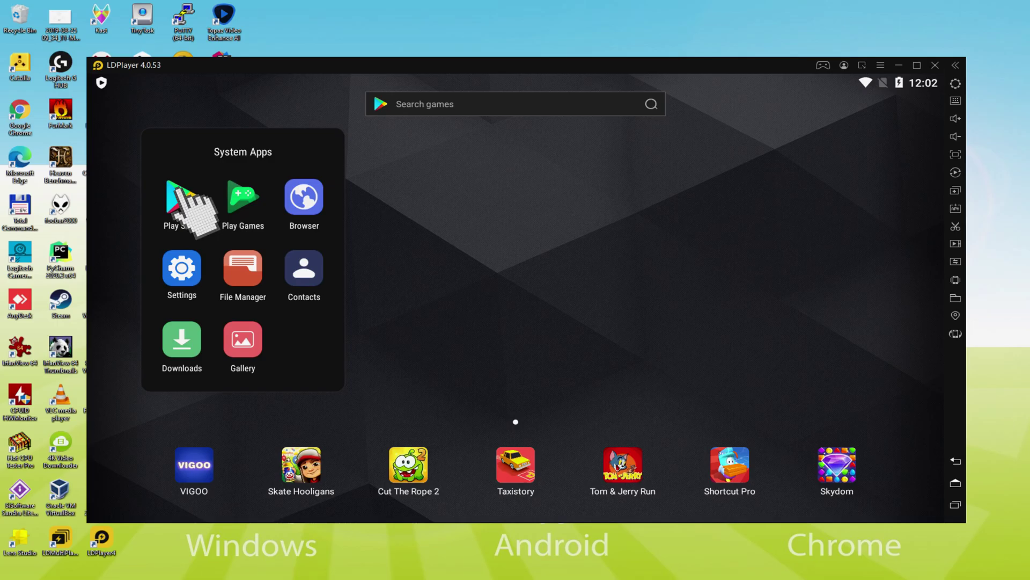
left_click(181, 198)
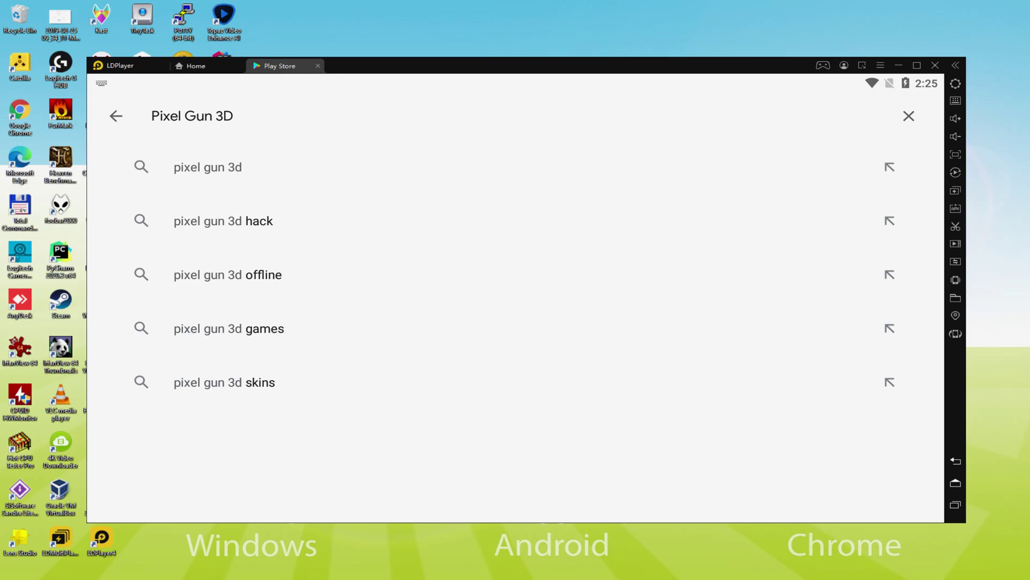
left_click(223, 167)
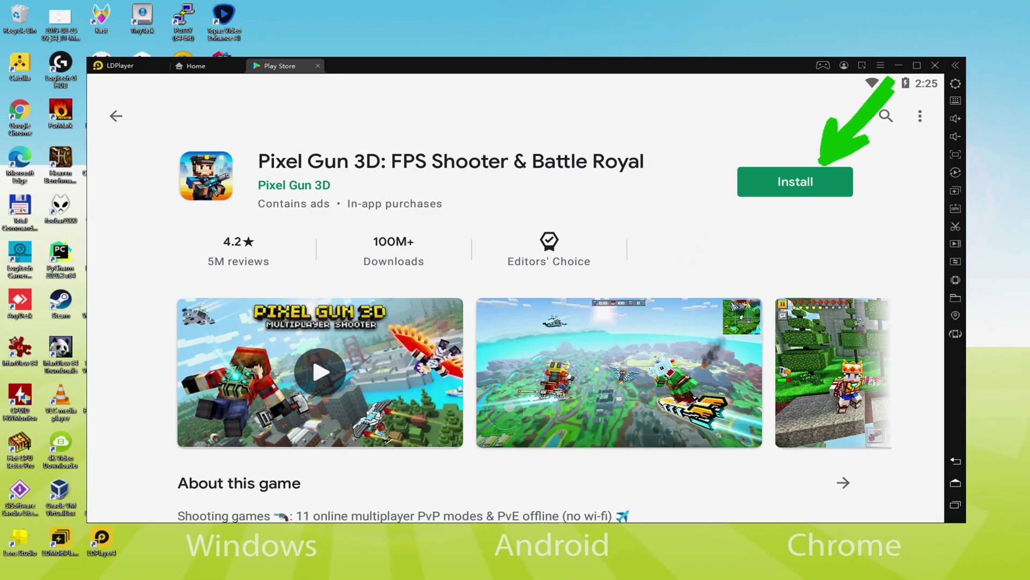
left_click(803, 182)
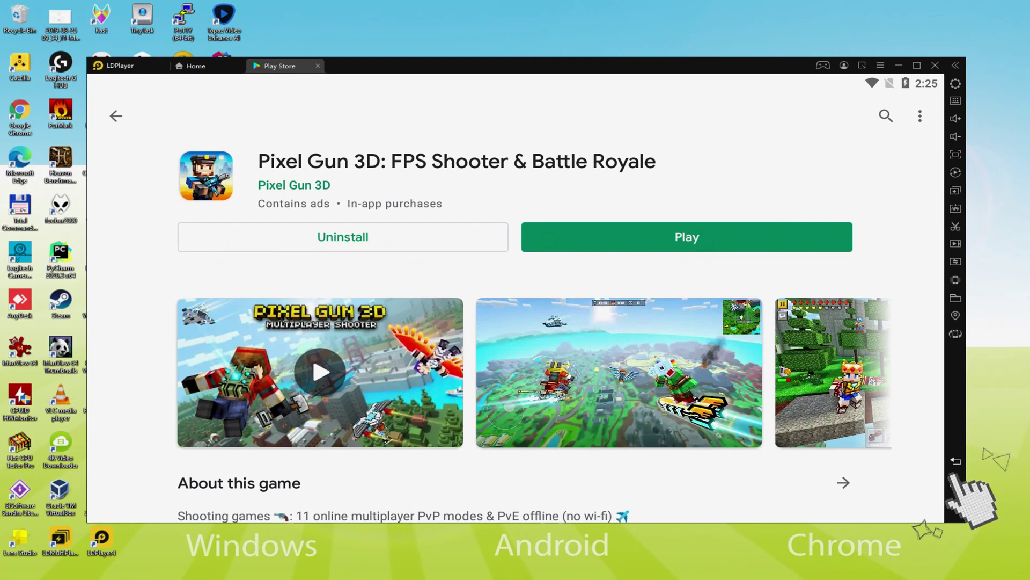
left_click(916, 416)
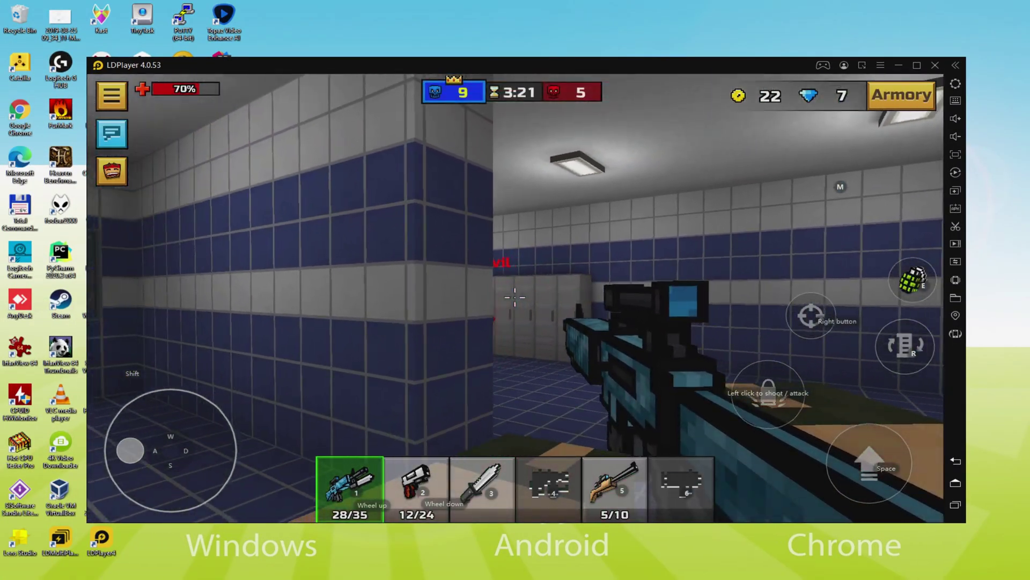
- Reload the rifle, strafe and jump around the locker room, and aim through the scope in the match
key("r")
key("d")
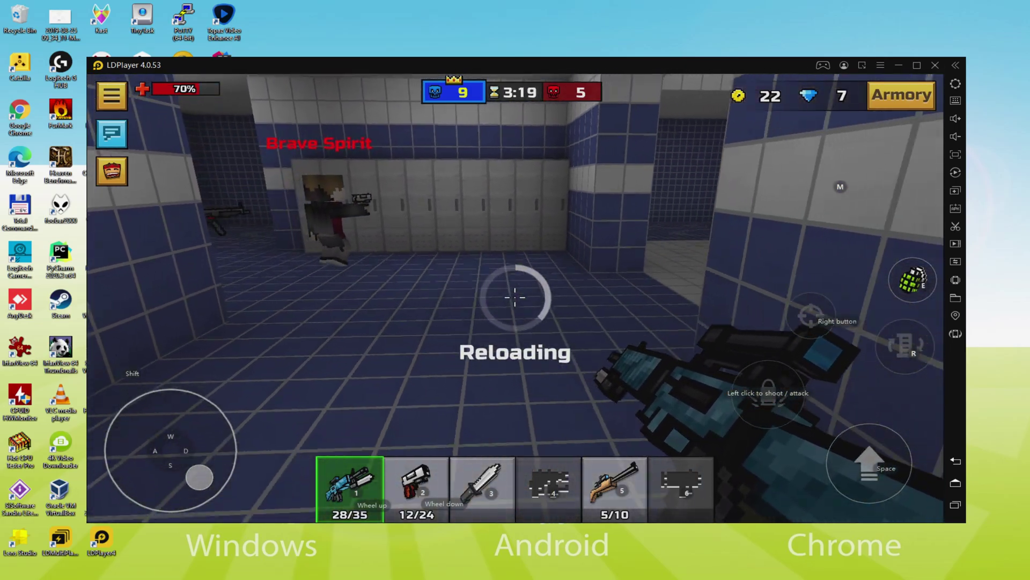
key("a")
key("space")
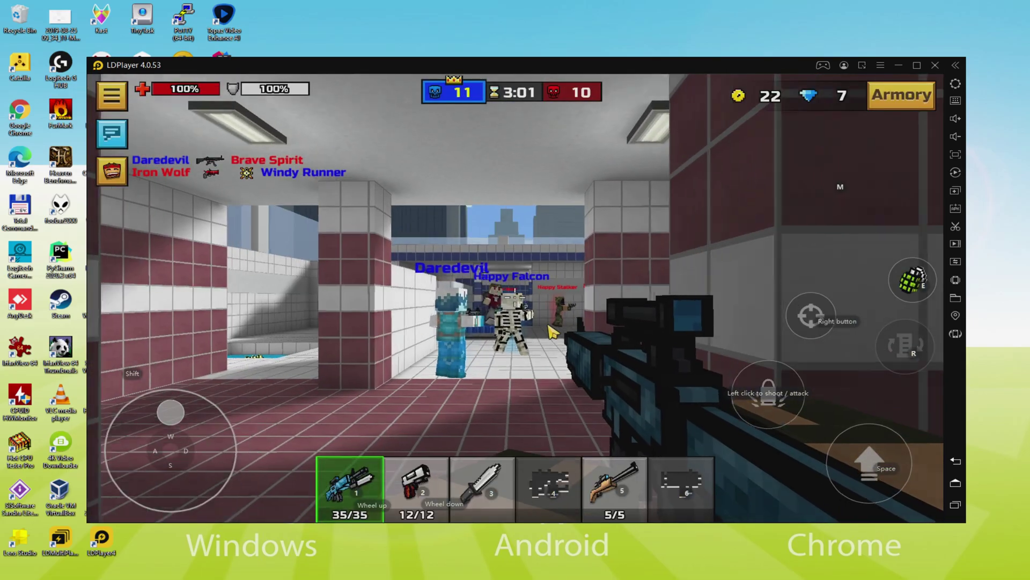
right_click(552, 333)
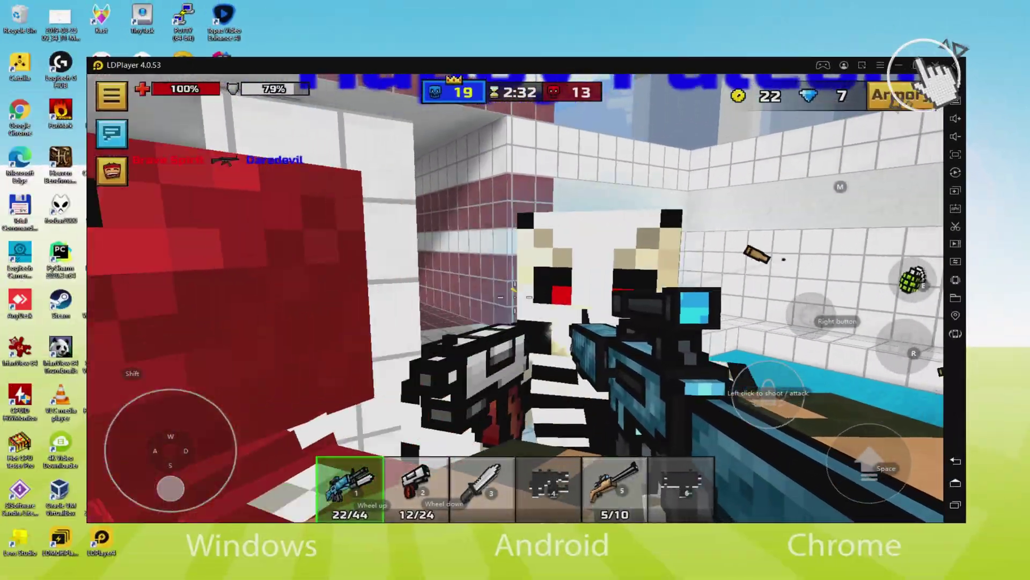
- Maximize the emulator window, continue strafing in the match, and restore the window to its previous size
left_click(916, 64)
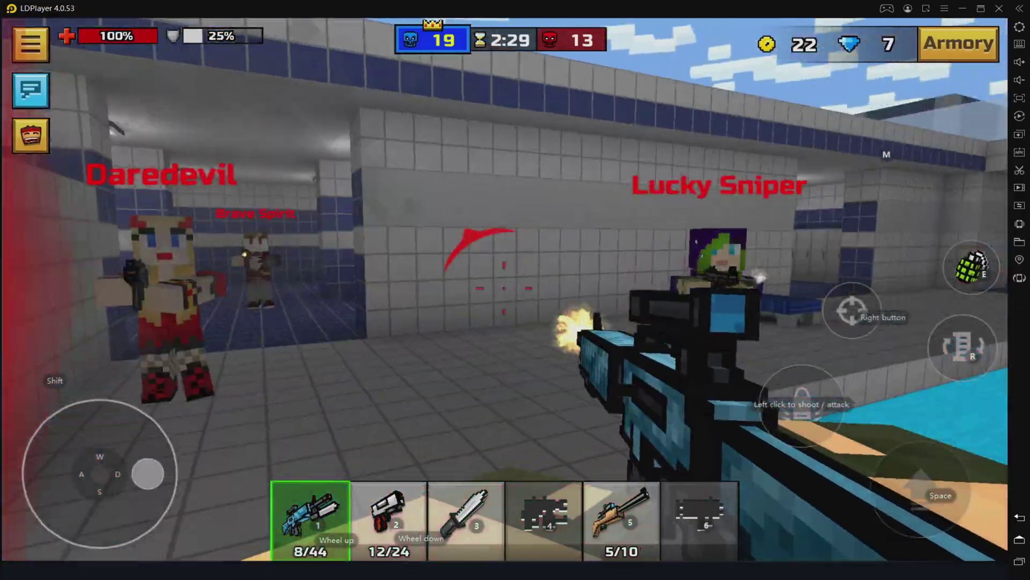
key("a")
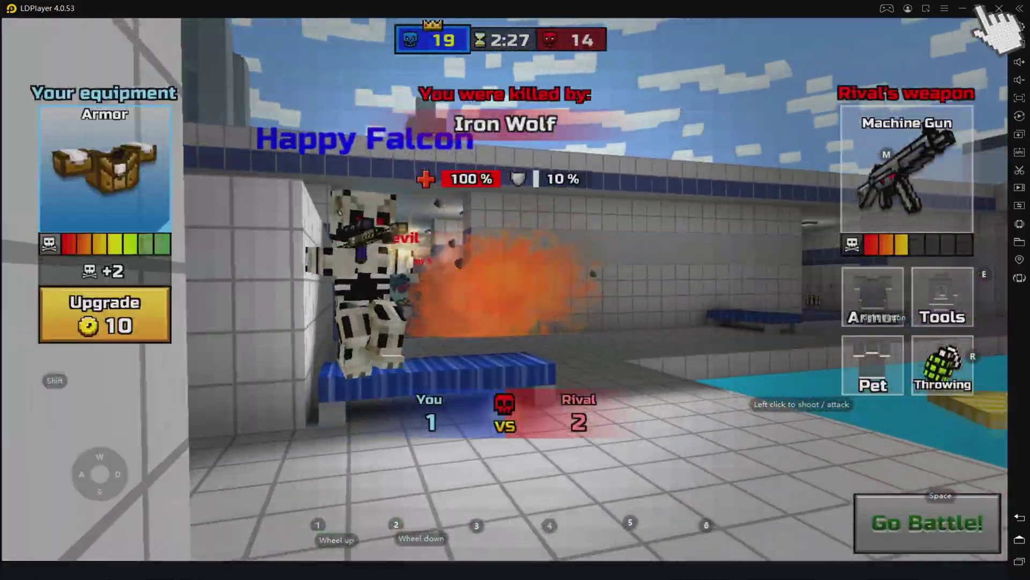
left_click(980, 8)
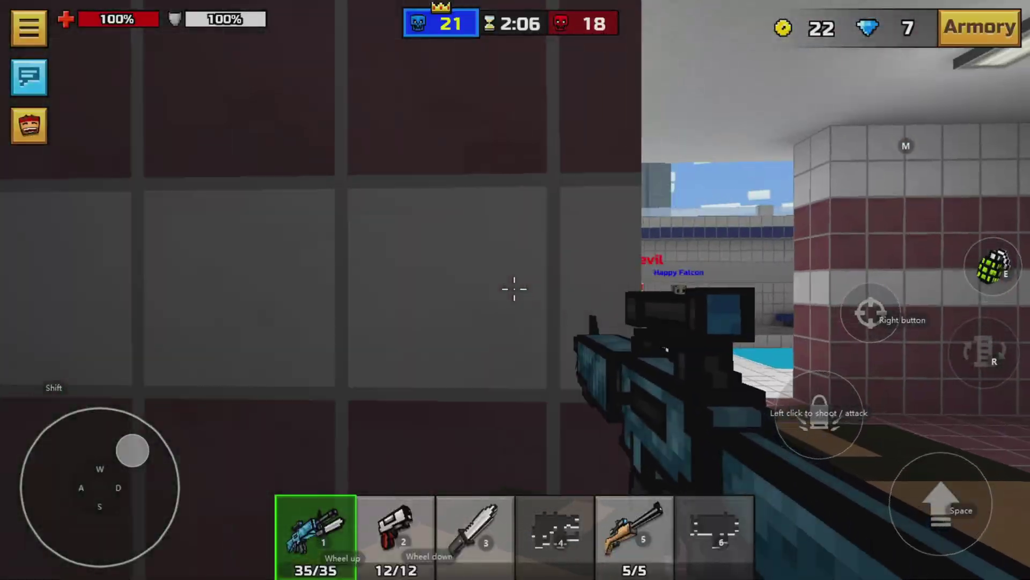
- Move forward into the pool area in full-screen play and back away from the enemies during the fight
key("w")
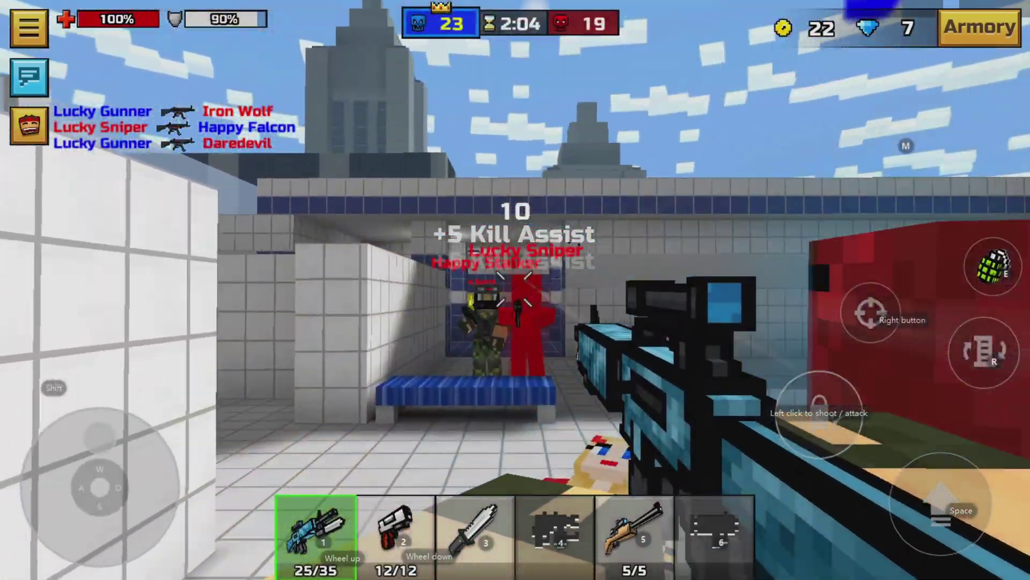
key("s")
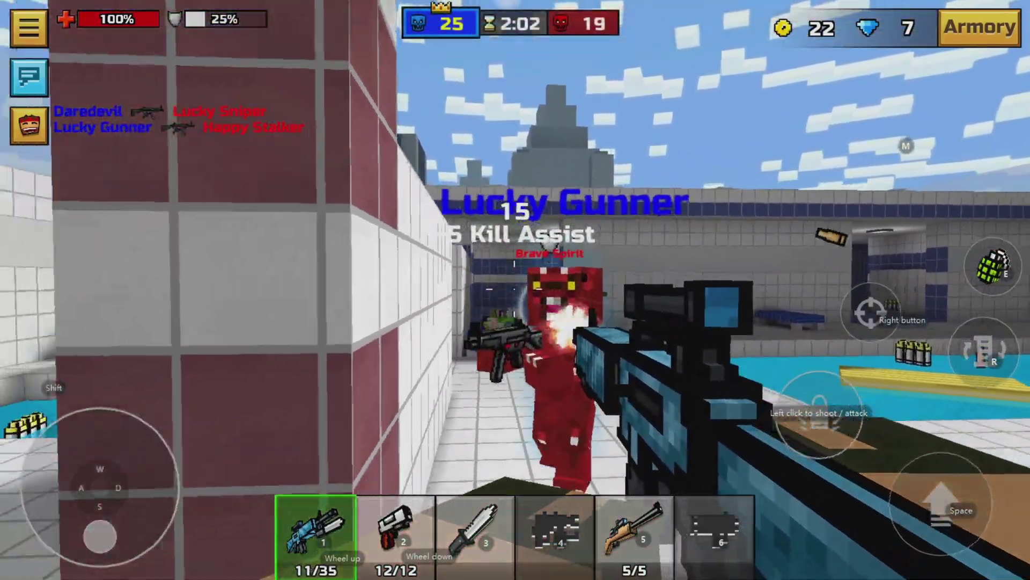
- Strafe around the pool corridor and fire the assault rifle at the enemy ahead between the tiled pillars
key("d")
left_click(516, 290)
left_click(516, 290)
left_click(515, 290)
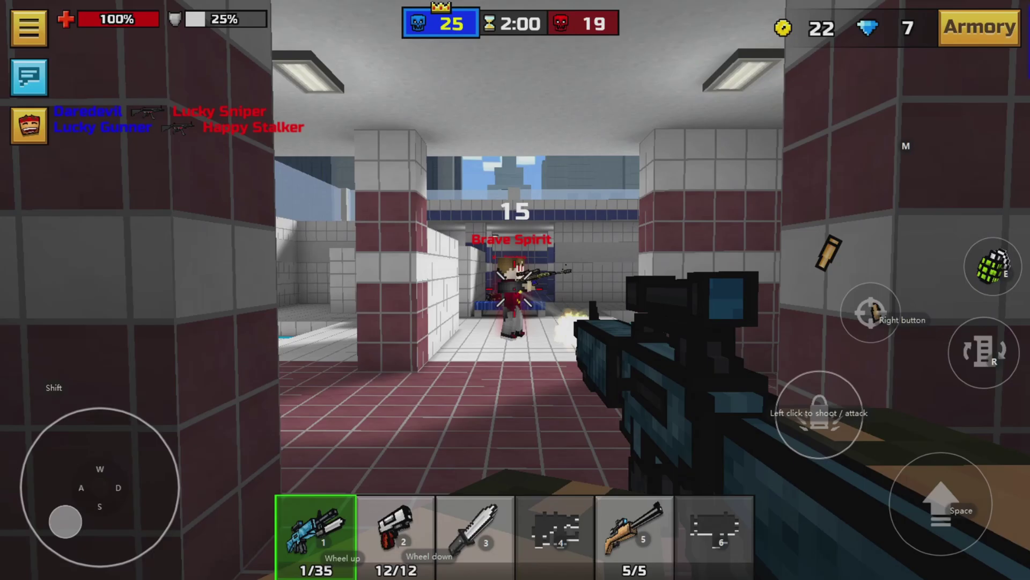
left_click(515, 290)
key("a")
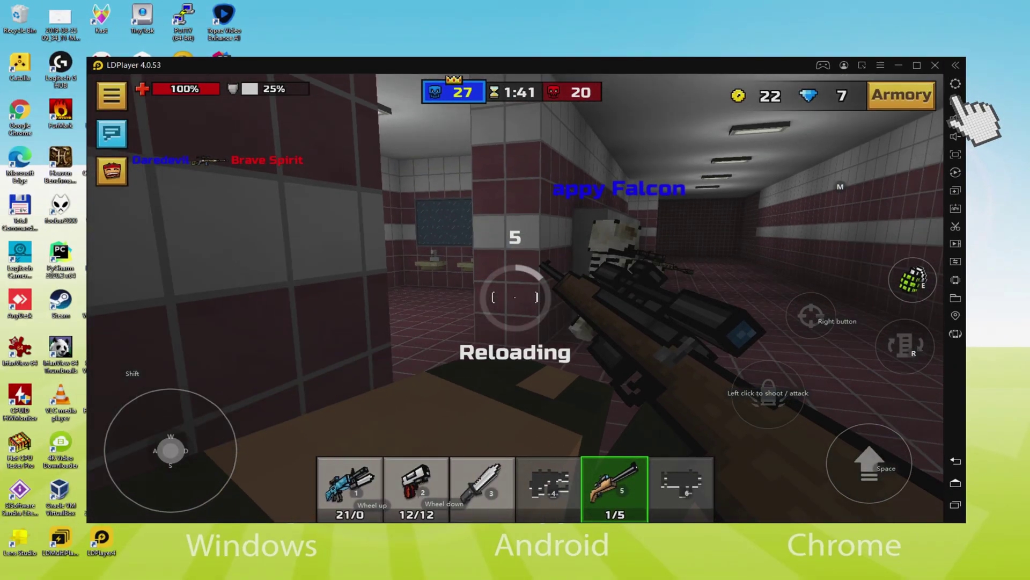
- Open the game's keyboard settings, review the custom key mapping and its options, and exit
left_click(956, 101)
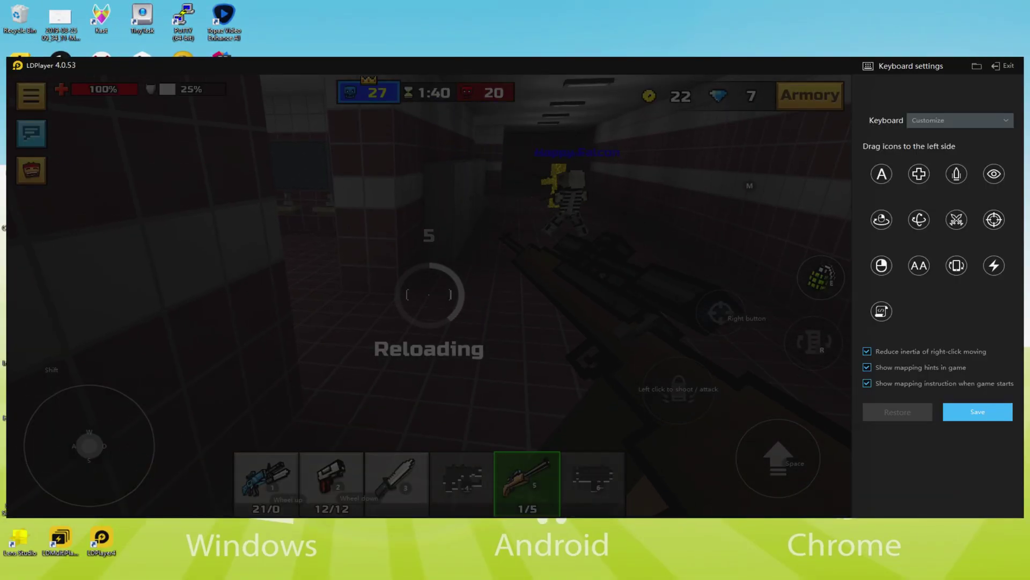
key("d")
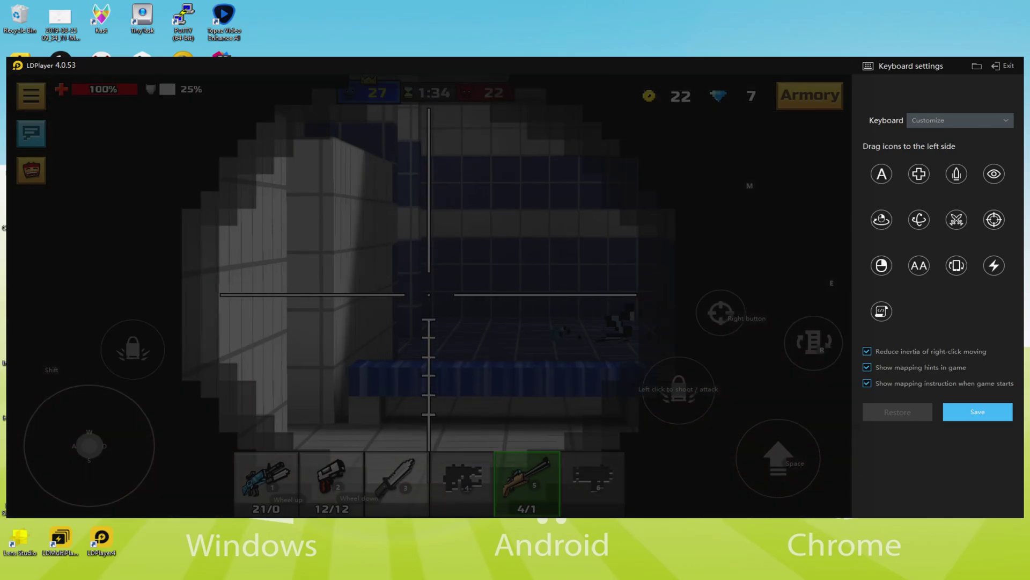
key("d")
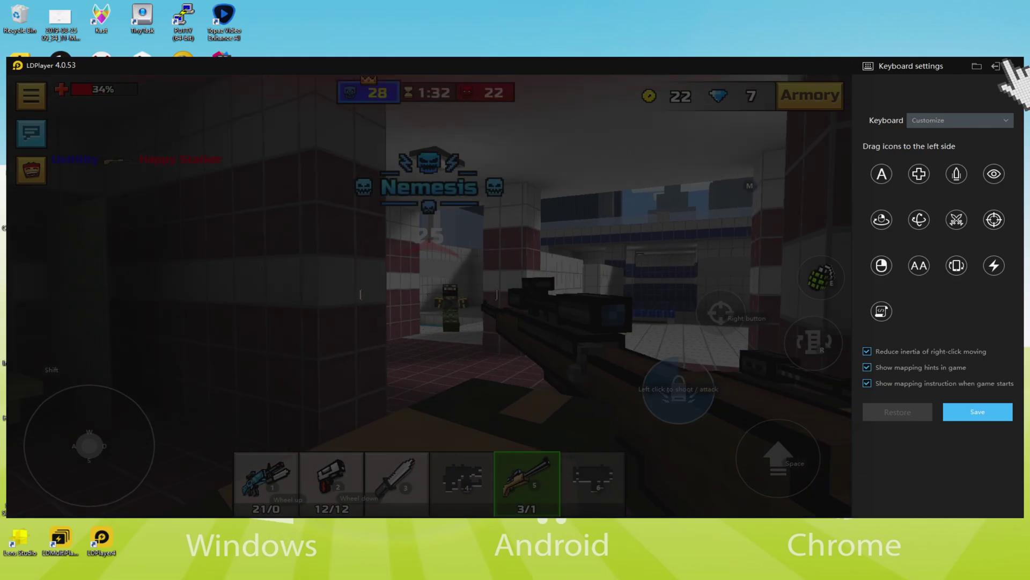
left_click(996, 66)
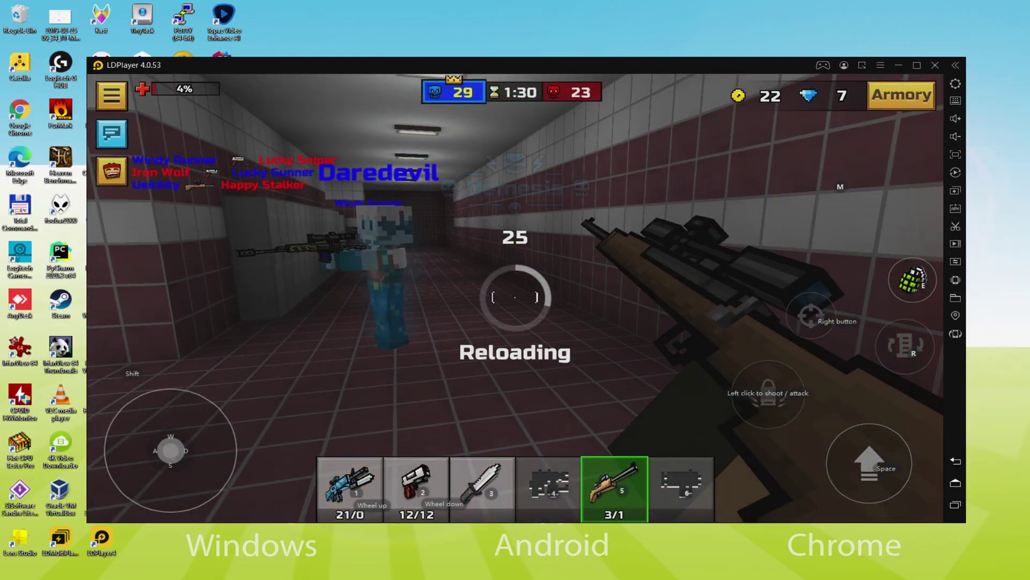
- Strafe through the red-tiled room, shoot an enemy through the sniper rifle's scope, and scope in again before backing away
key("s")
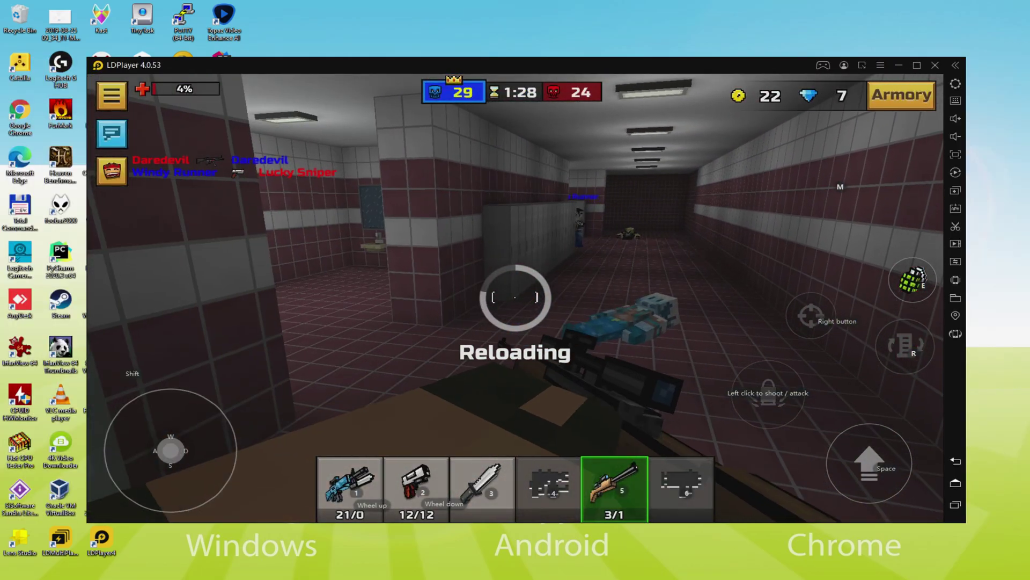
key("d")
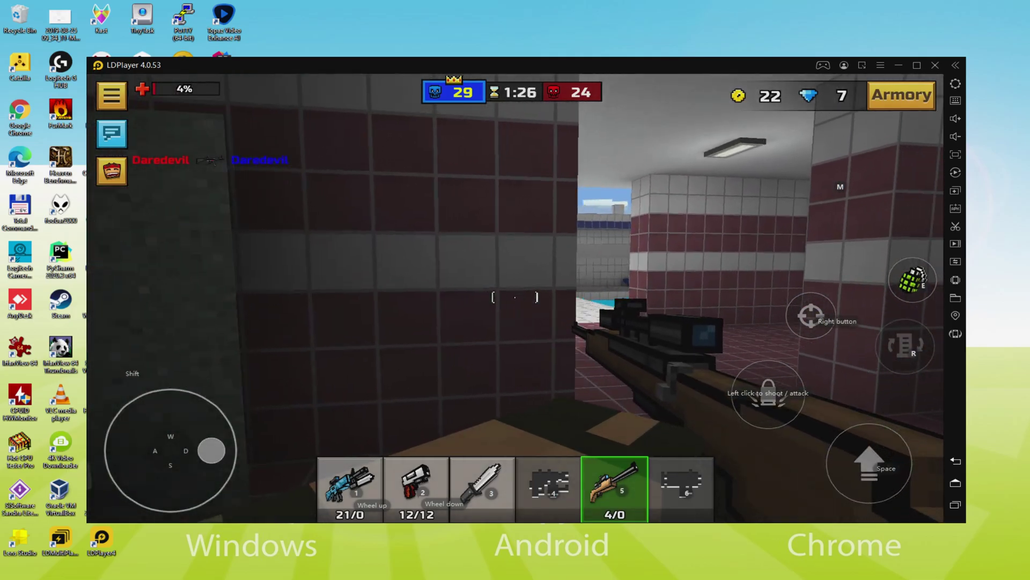
right_click(515, 297)
left_click(515, 297)
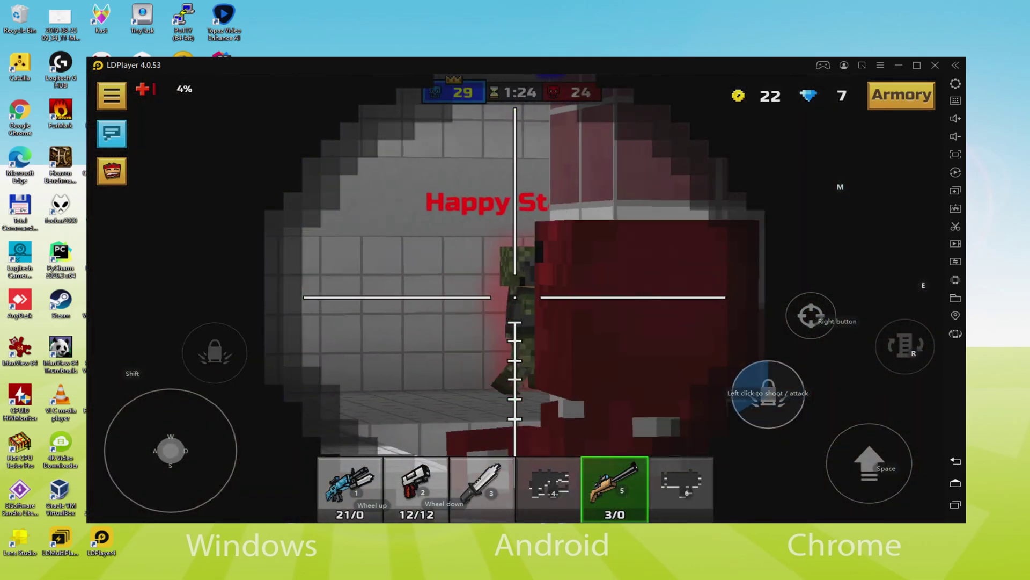
right_click(515, 298)
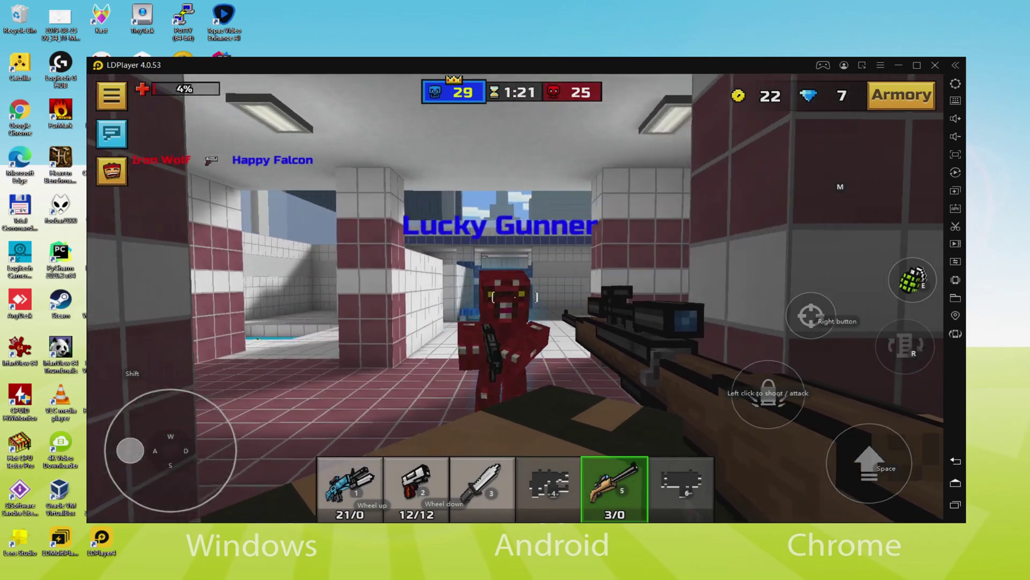
right_click(514, 297)
right_click(515, 297)
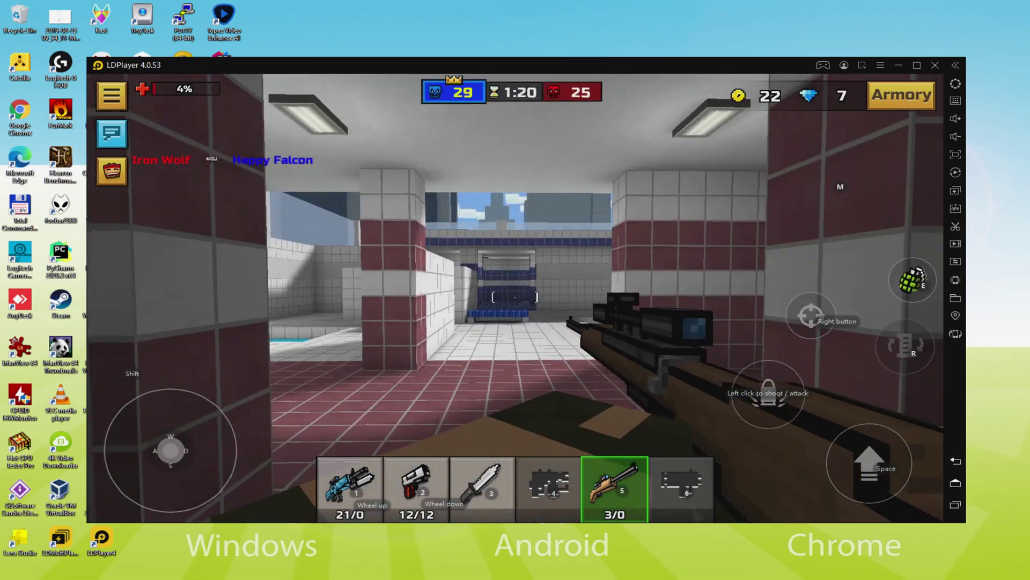
key("s")
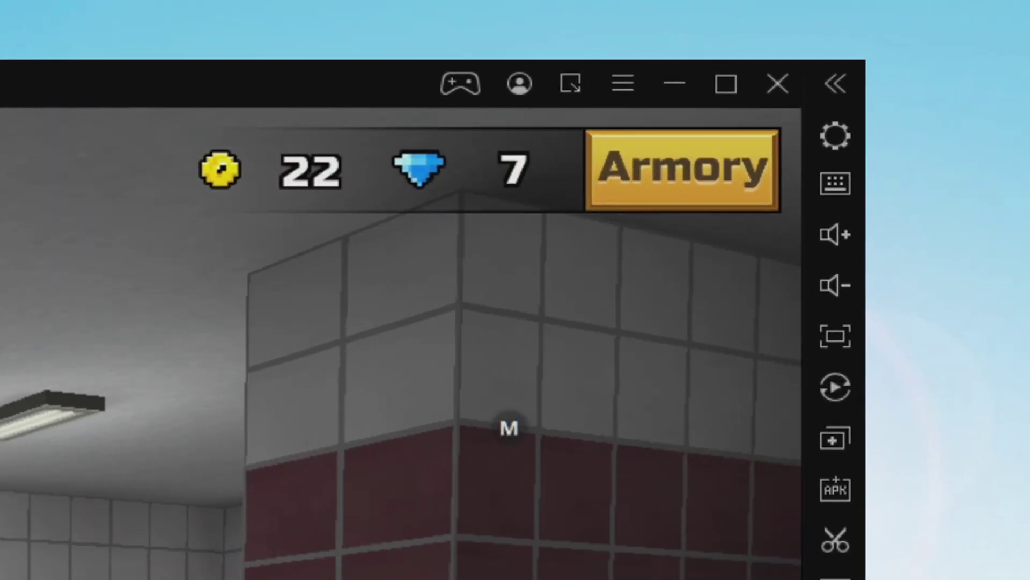
- Open the emulator's advanced settings and examine the tablet resolution options, including 960x540 (dpi 160)
key("1")
left_click(939, 91)
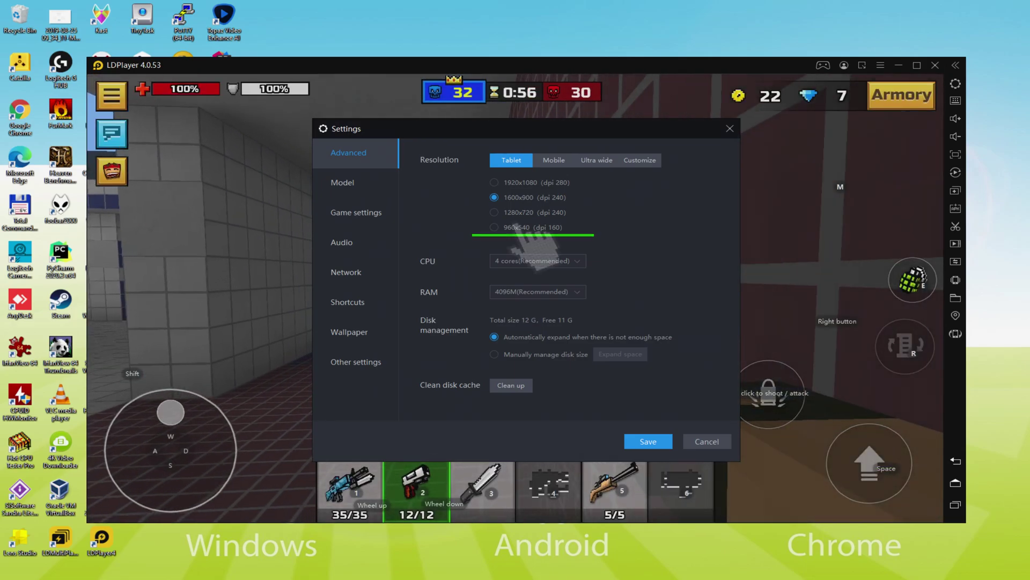
left_click(516, 227)
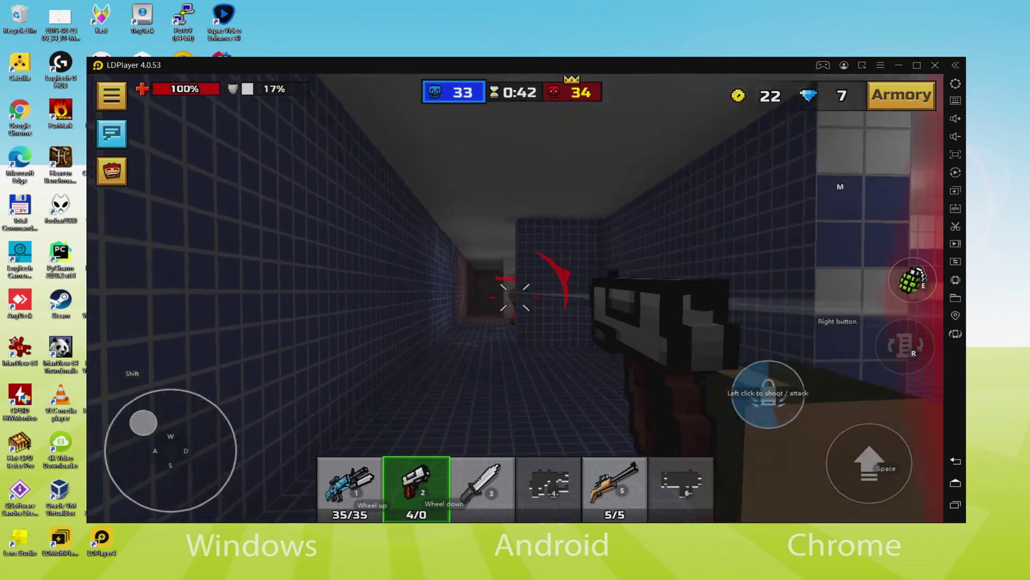
- Fire the pistol at the enemies in the blue-tiled corridor and close the emulator's settings
left_click(514, 296)
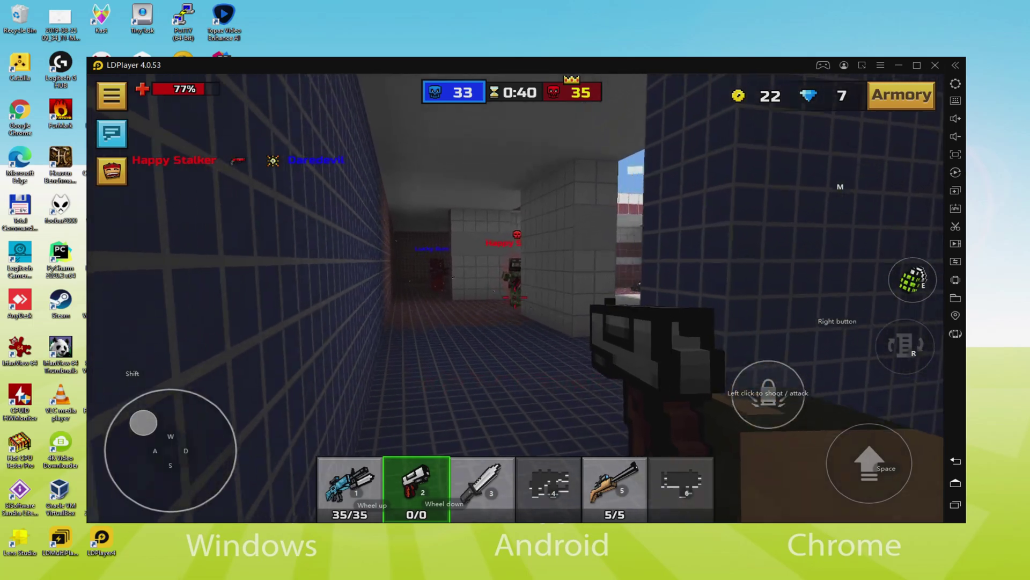
left_click(514, 297)
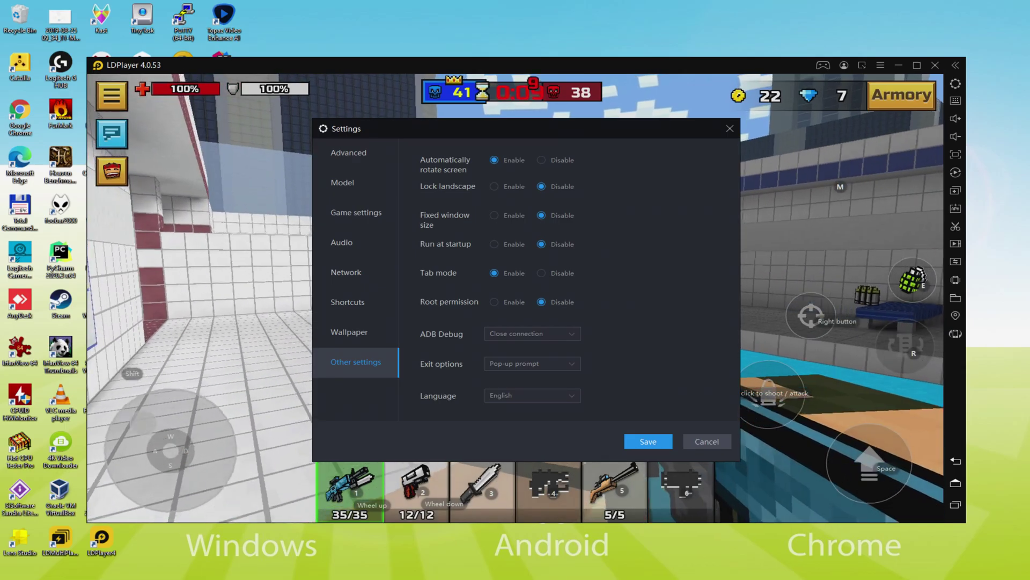
key("Escape")
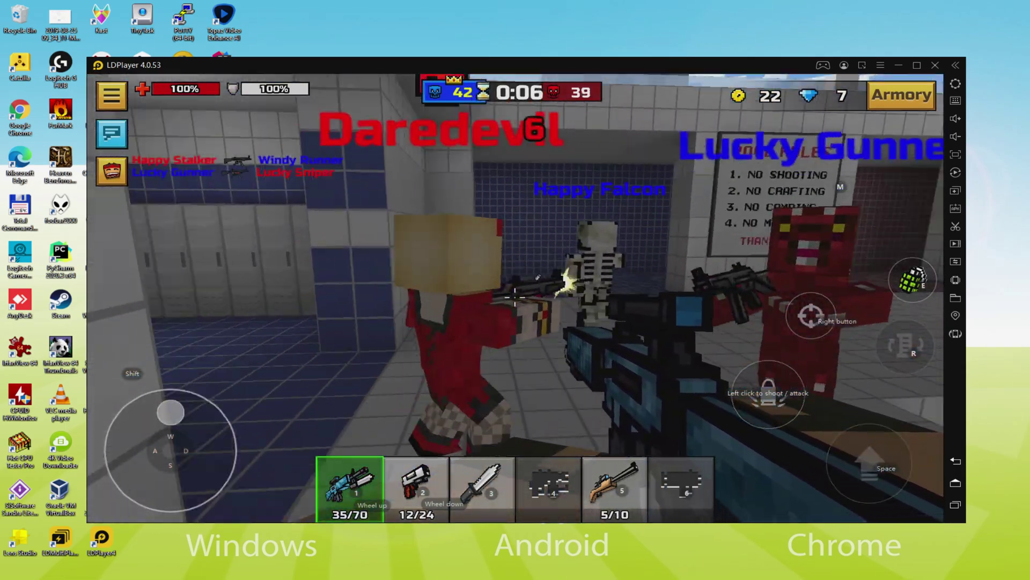
- Move around the poolside and fire the assault rifle at the nearby enemies in the closing seconds of the match
left_click(514, 297)
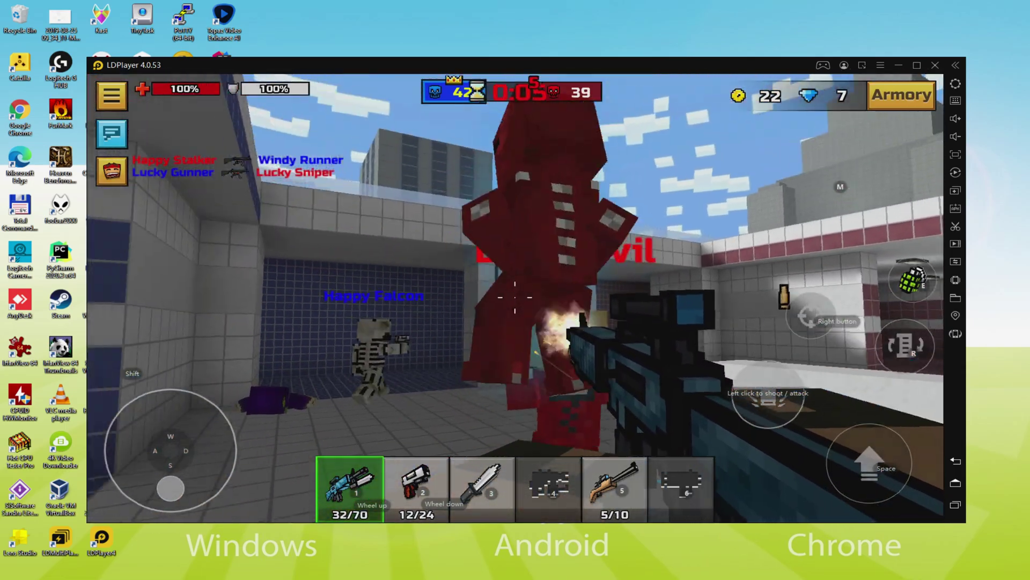
left_click(514, 297)
key("w")
left_click(514, 297)
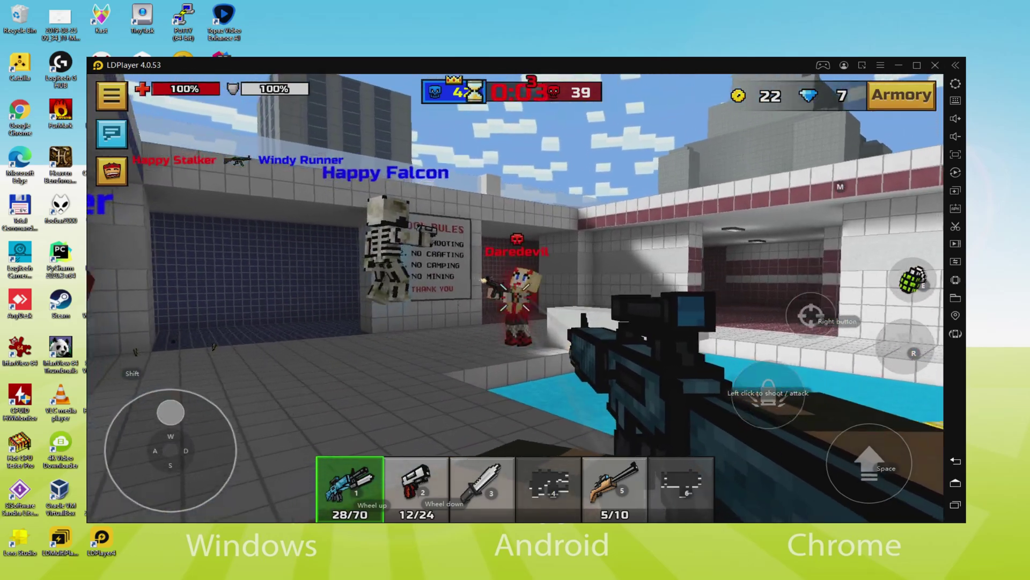
left_click(514, 297)
key("d")
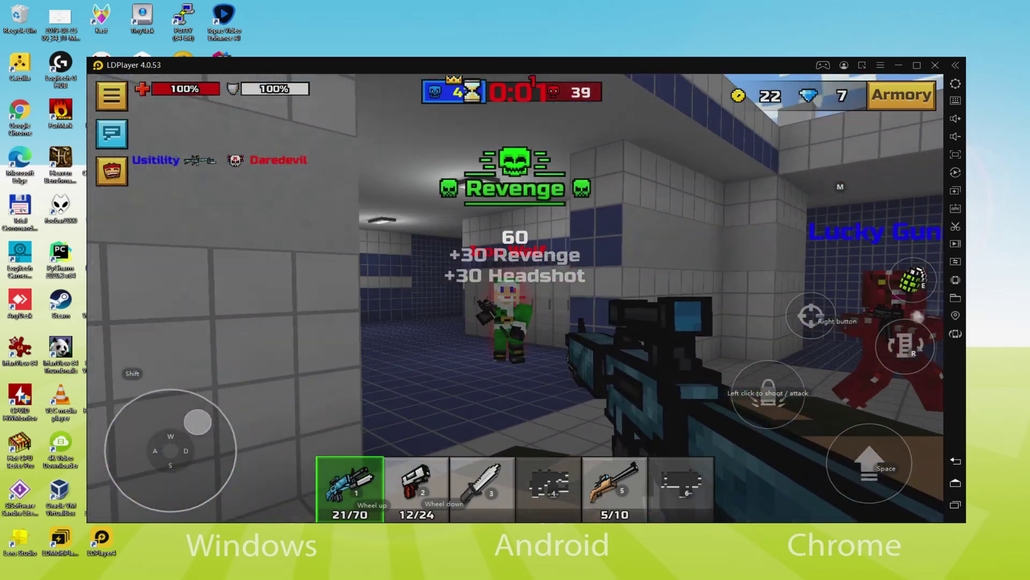
key("s")
left_click(514, 297)
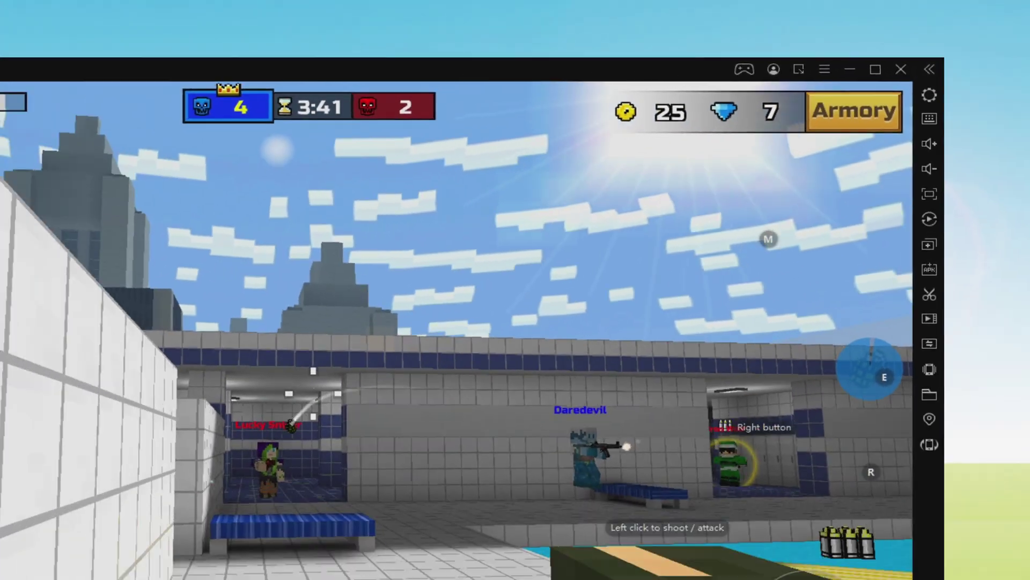
- Strafe behind the red-tiled wall while the rifle reloads and advance past the pool
left_click(831, 137)
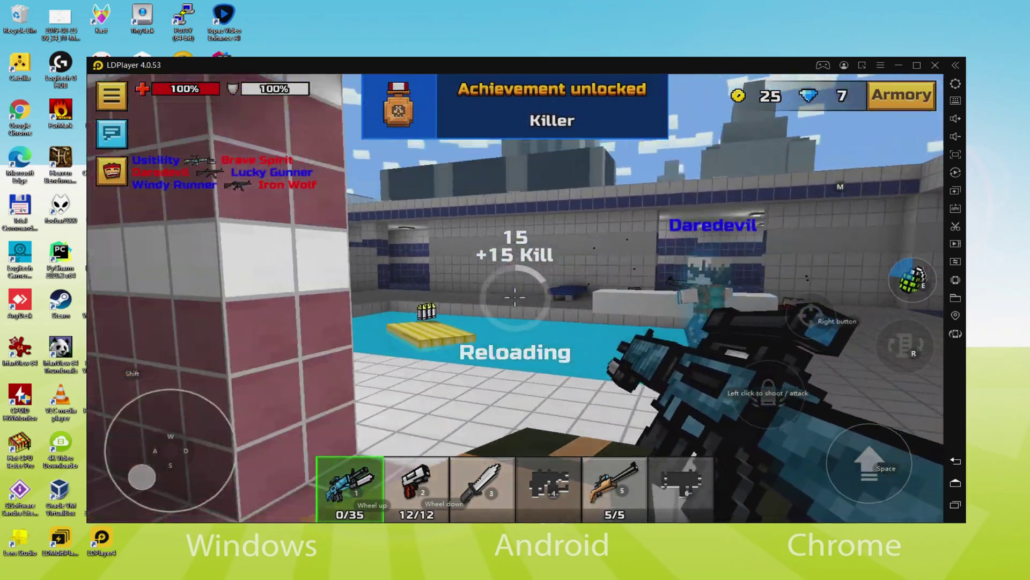
key("a")
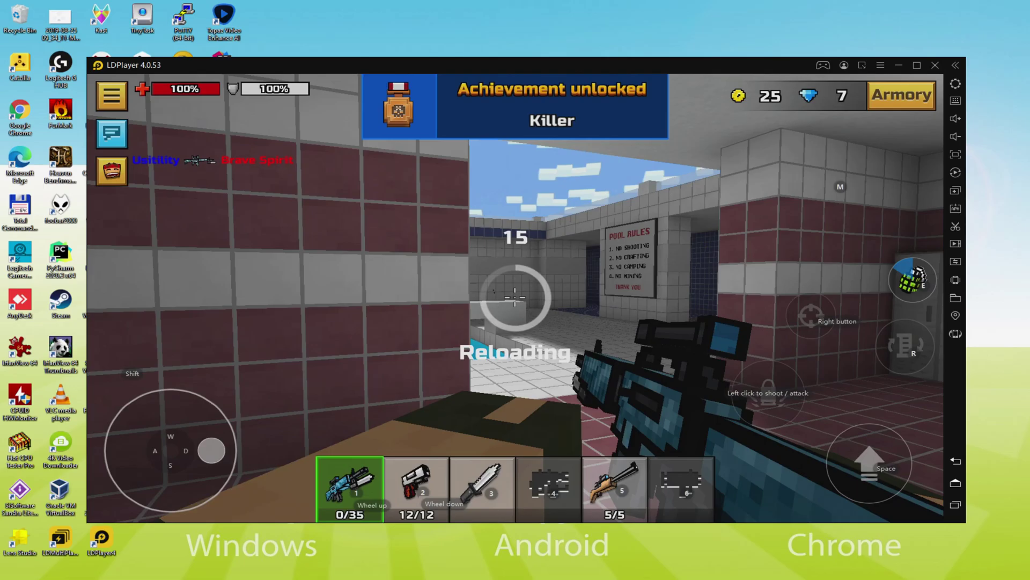
key("w")
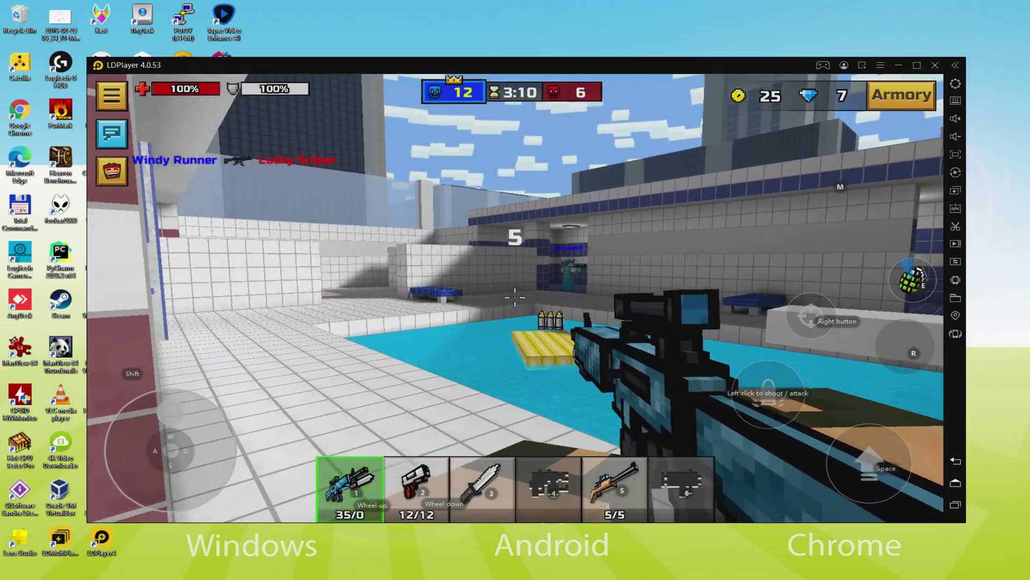
key("w")
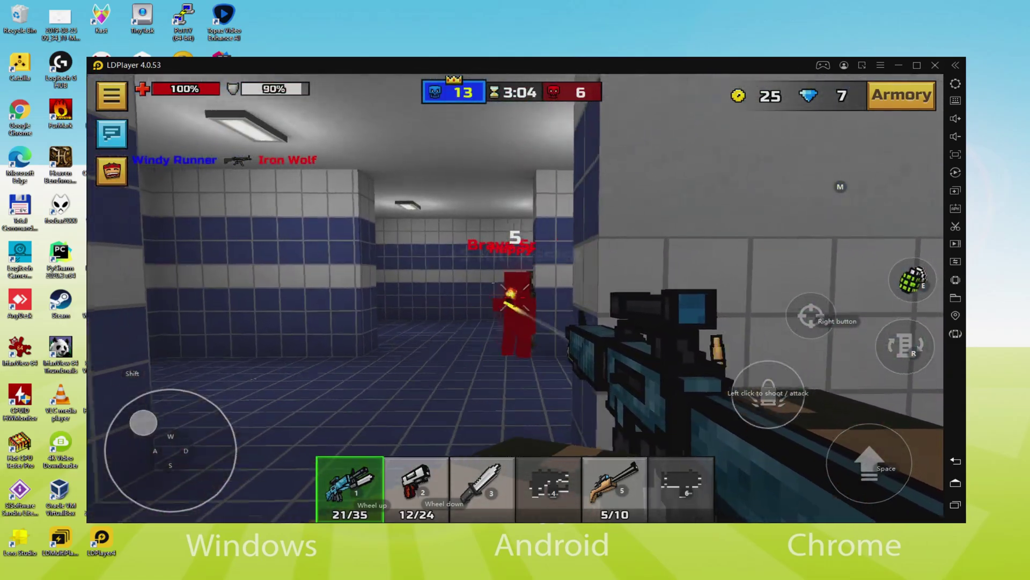
- Back away from the enemies at the locker room entrance, throw a grenade at them, and keep strafing
key("s")
key("e")
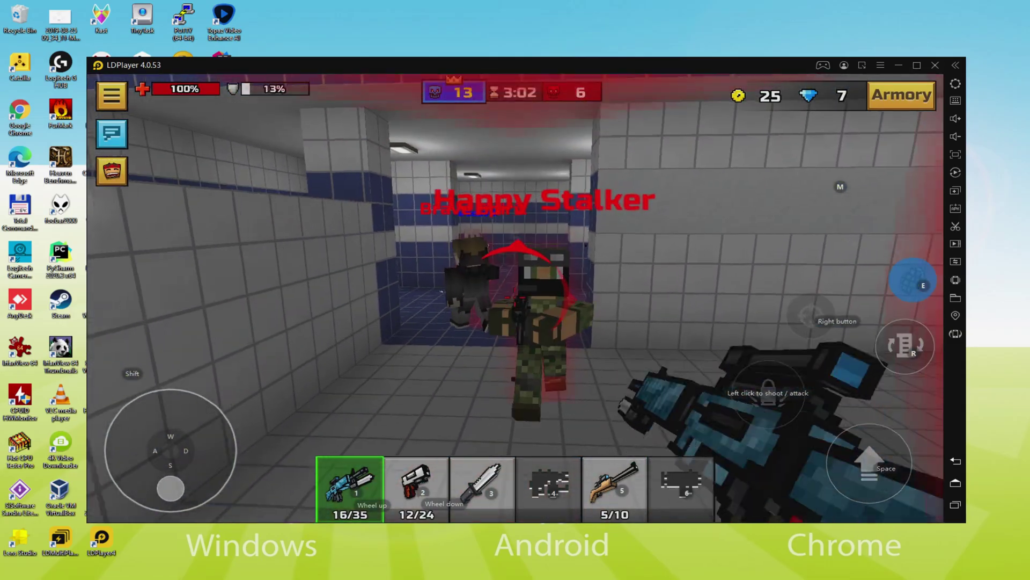
key("d")
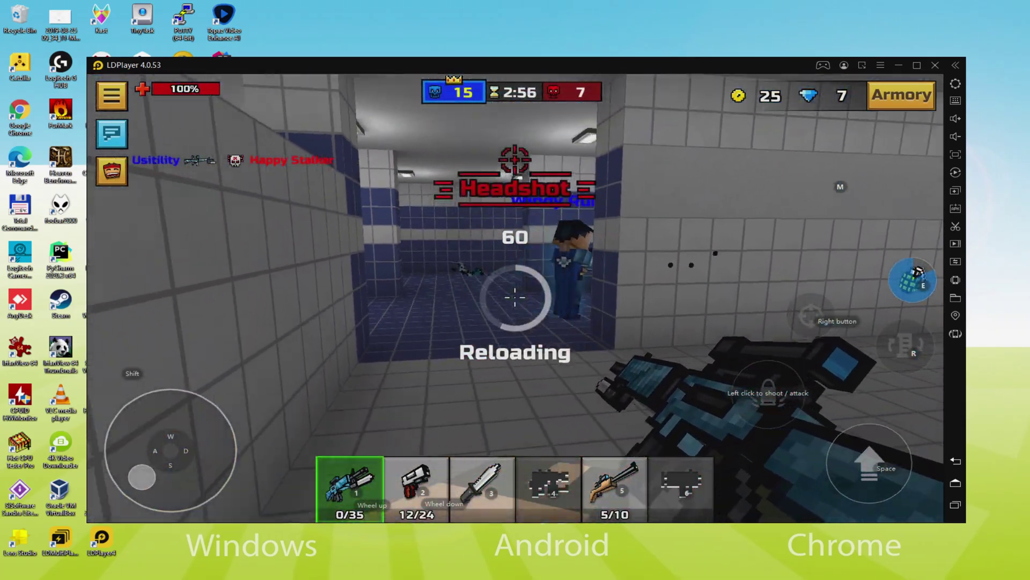
key("s")
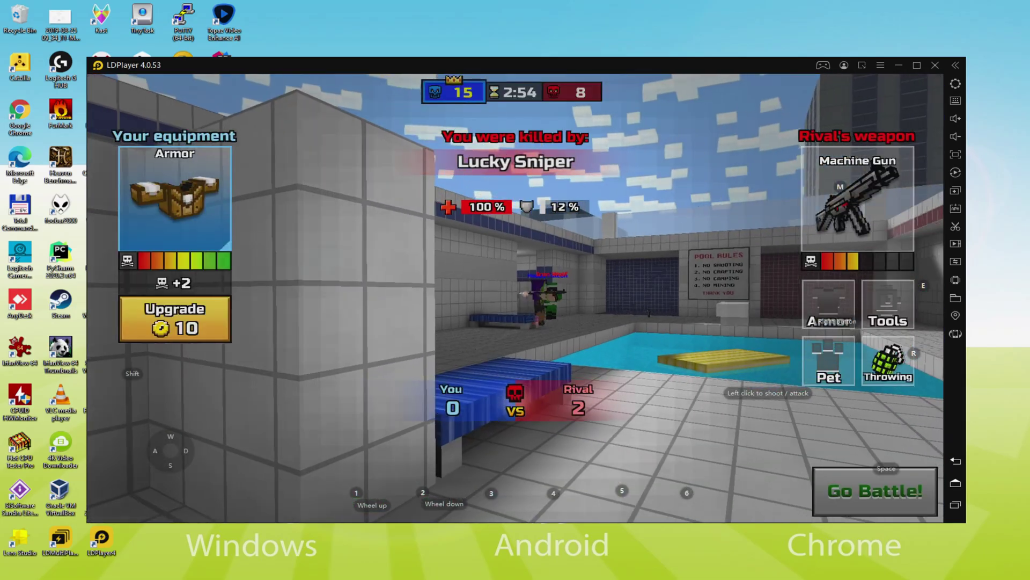